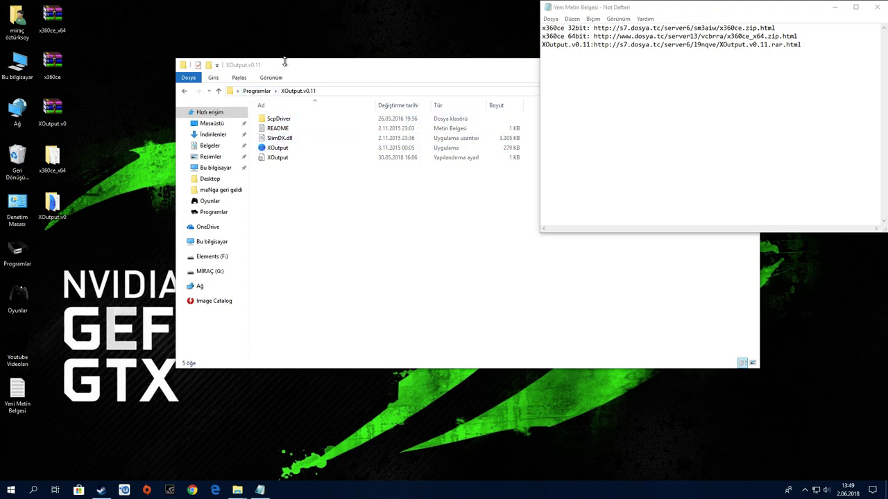
# Minimize the XOutput.v0.11 folder window and copy the x360ce 64bit download link from the text file.
pyautogui.moveTo(292, 67); pyautogui.dragTo(264, 62)
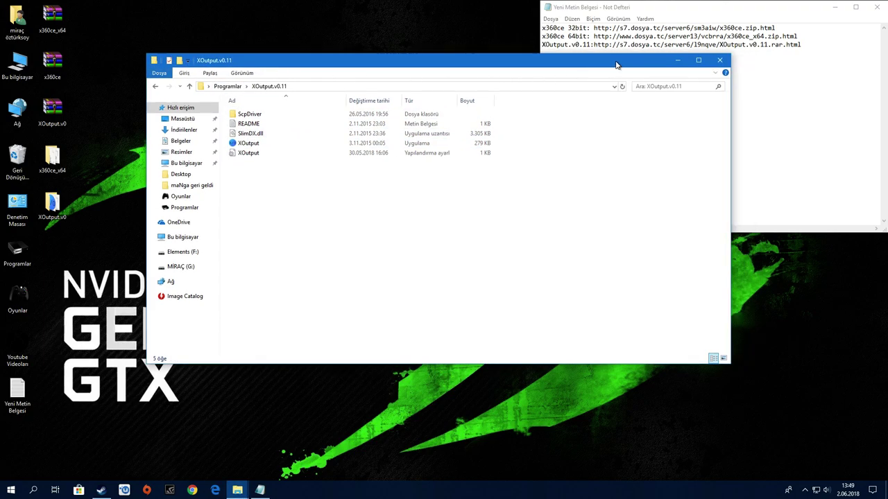
pyautogui.click(677, 61)
pyautogui.moveTo(543, 44); pyautogui.dragTo(689, 45)
pyautogui.click(862, 59)
pyautogui.moveTo(861, 59); pyautogui.dragTo(668, 27)
pyautogui.click(595, 36)
pyautogui.moveTo(606, 40); pyautogui.dragTo(799, 36)
pyautogui.rightClick(799, 36)
pyautogui.click(790, 65)
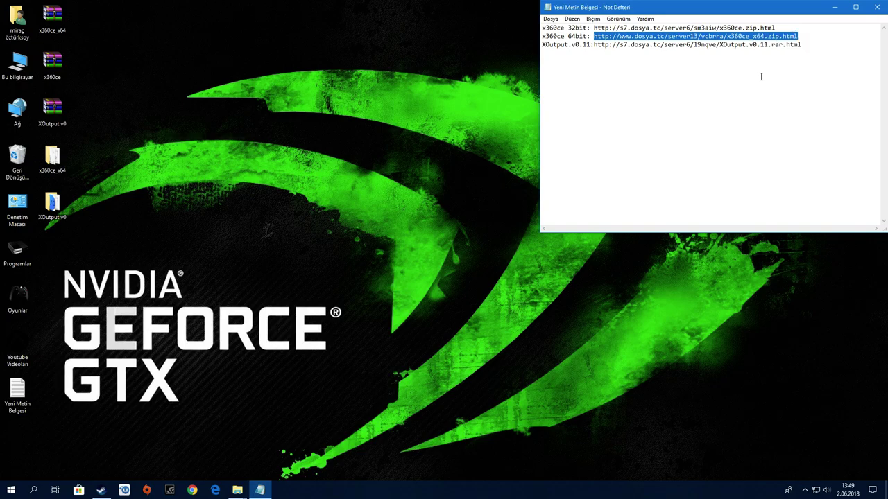
# Switch to Chrome and open the copied x360ce_x64.zip download link.
pyautogui.click(192, 490)
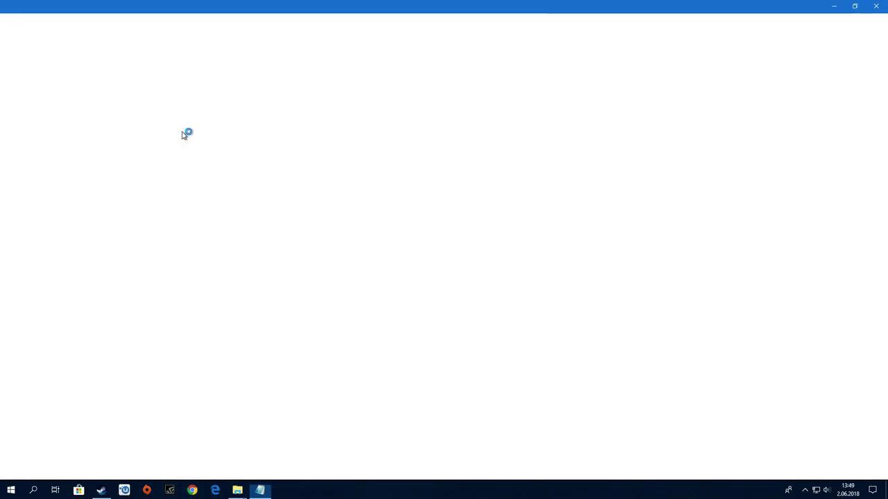
pyautogui.rightClick(177, 22)
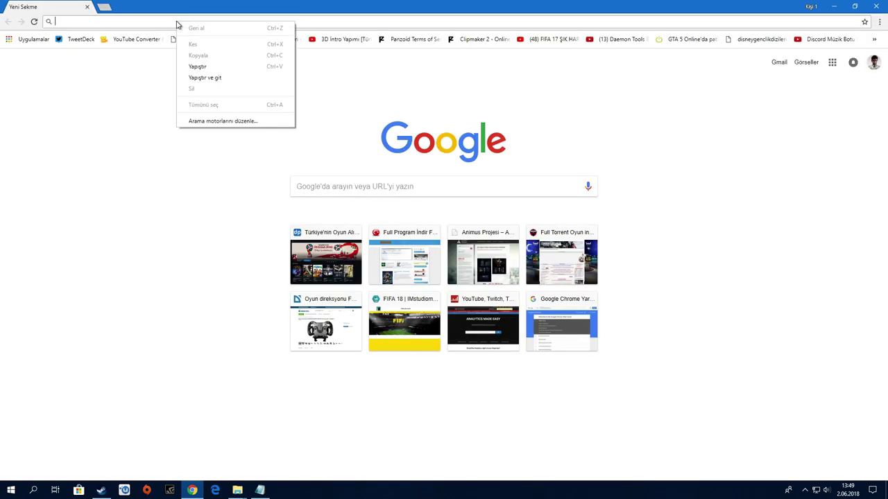
pyautogui.click(197, 66)
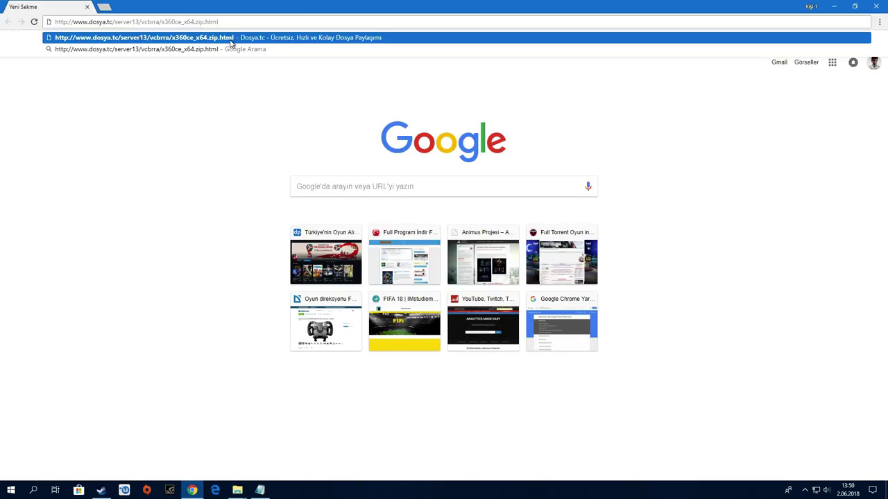
pyautogui.click(230, 39)
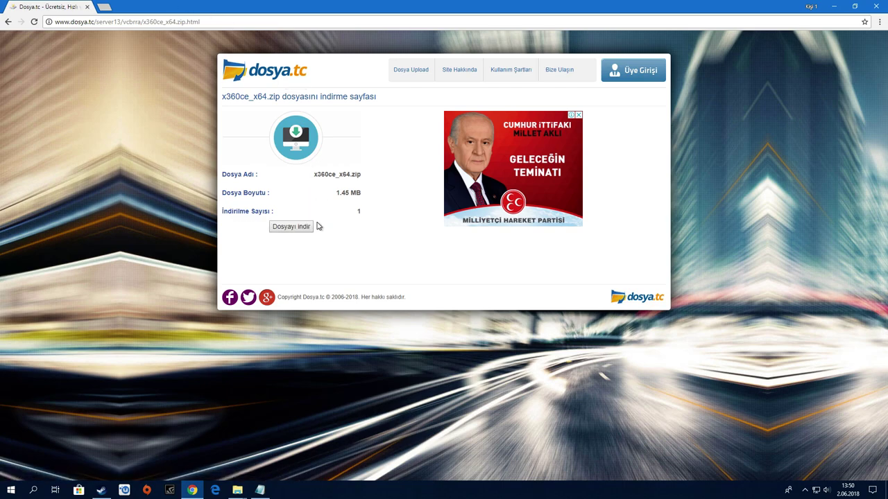
# Start downloading x360ce_x64.zip, cancel the download and close the browser.
pyautogui.click(309, 226)
pyautogui.click(174, 7)
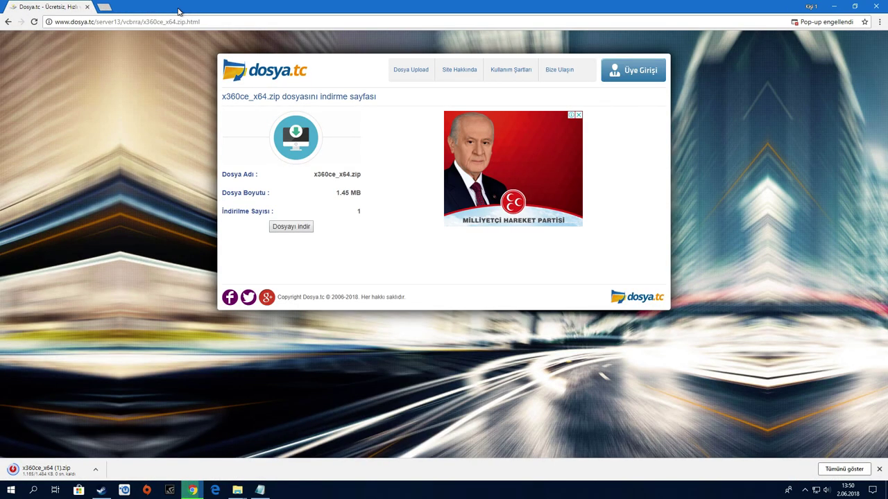
pyautogui.click(95, 470)
pyautogui.click(42, 460)
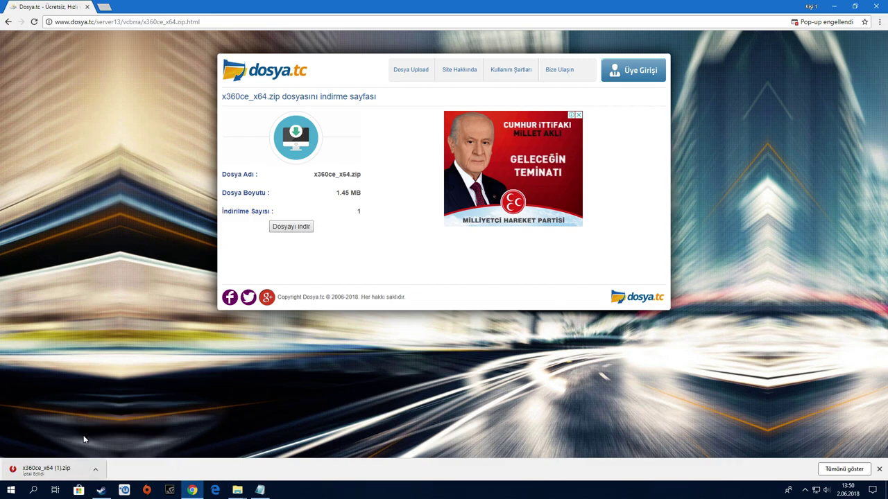
pyautogui.click(877, 7)
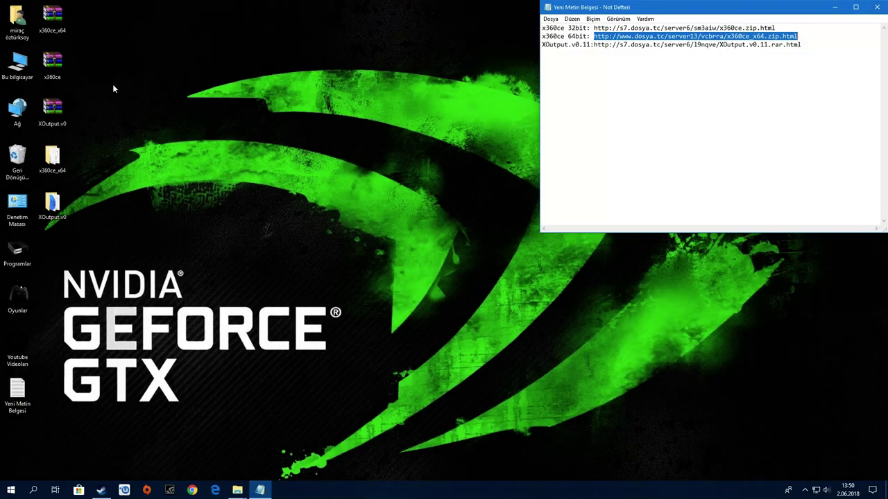
# Check the Downloads folder for the x360ce_x64 archive and close the window.
pyautogui.doubleClick(18, 63)
pyautogui.click(201, 142)
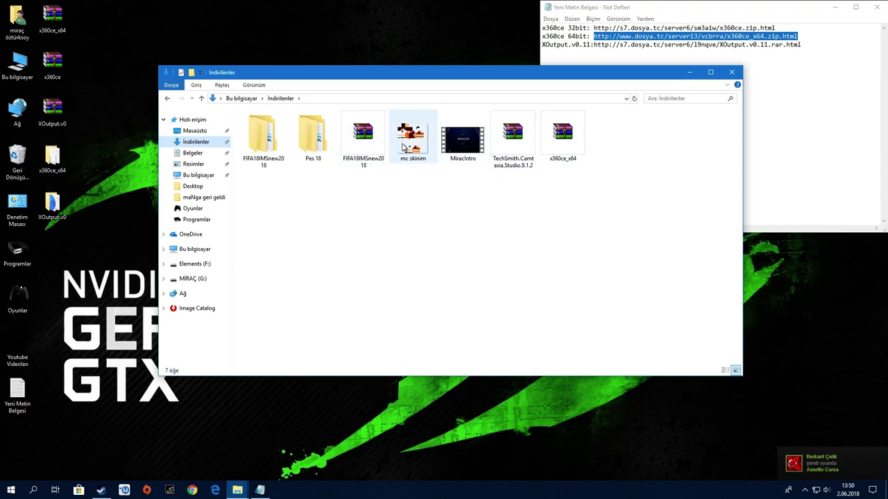
pyautogui.click(731, 72)
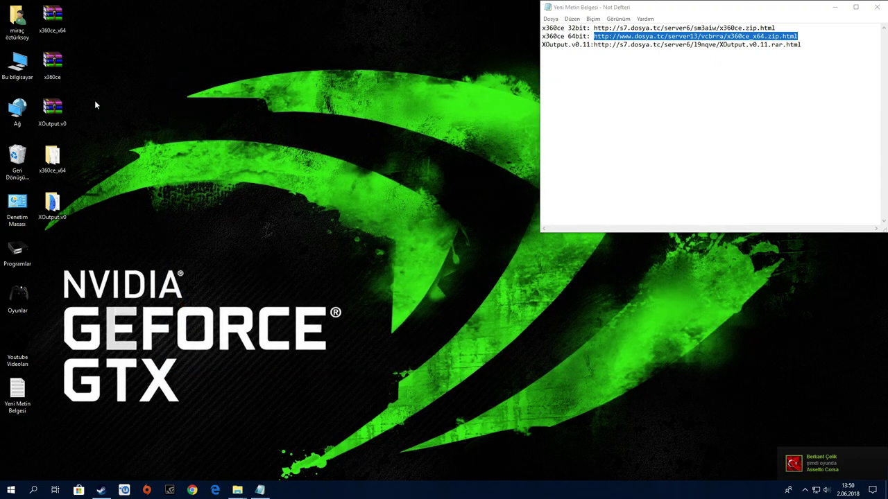
# Review the x360ce 32bit, x360ce 64bit and XOutput.v0.11 download links in the text file.
pyautogui.click(709, 52)
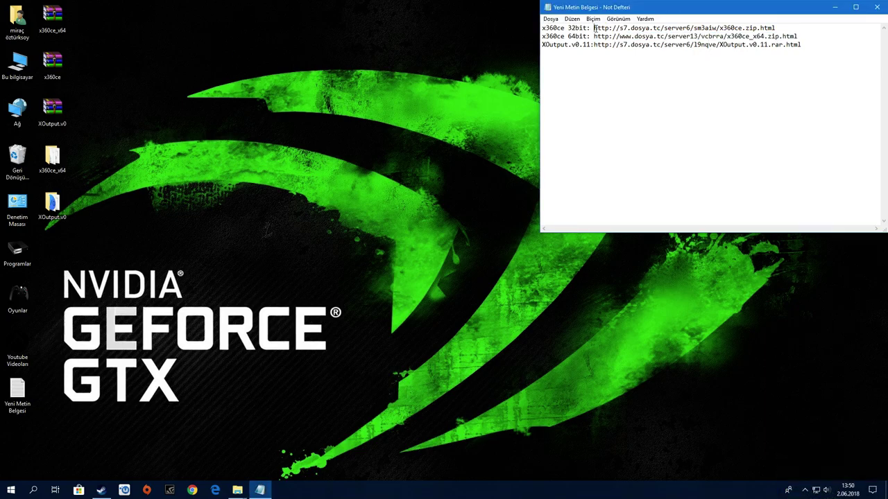
pyautogui.moveTo(594, 28); pyautogui.dragTo(797, 23)
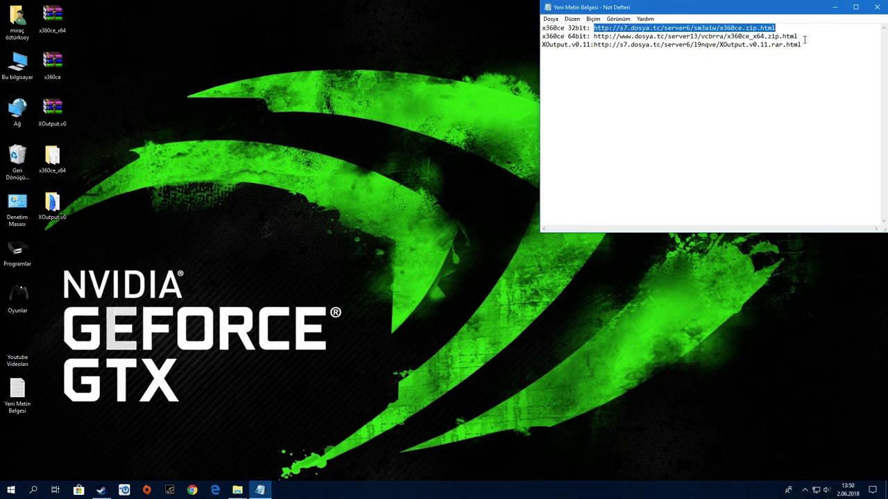
pyautogui.moveTo(778, 28); pyautogui.dragTo(596, 28)
pyautogui.moveTo(799, 36); pyautogui.dragTo(595, 36)
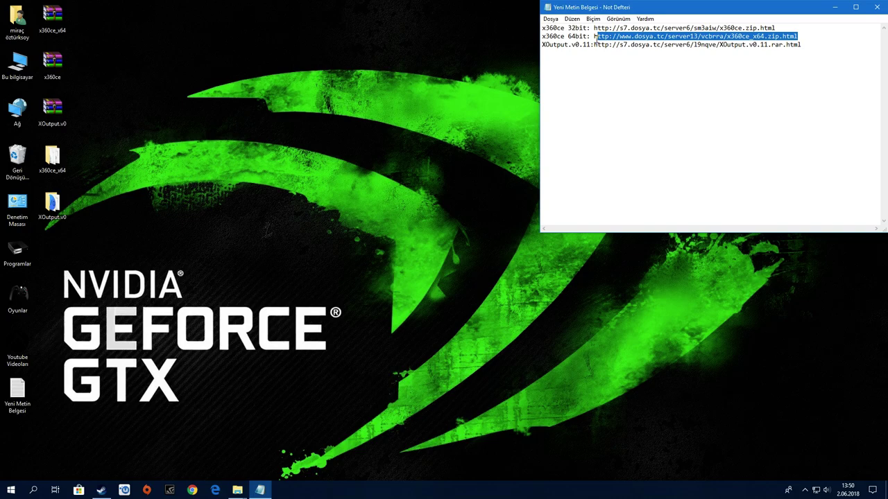
pyautogui.click(630, 65)
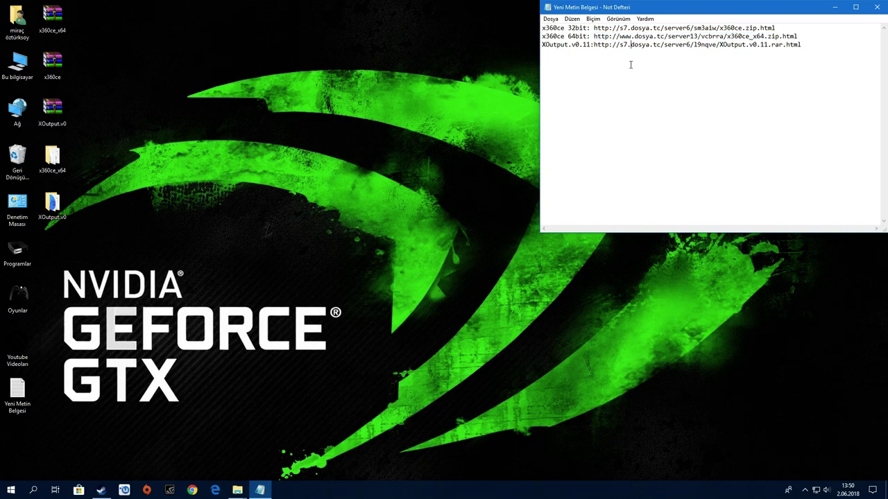
pyautogui.click(594, 36)
pyautogui.moveTo(595, 36); pyautogui.dragTo(804, 35)
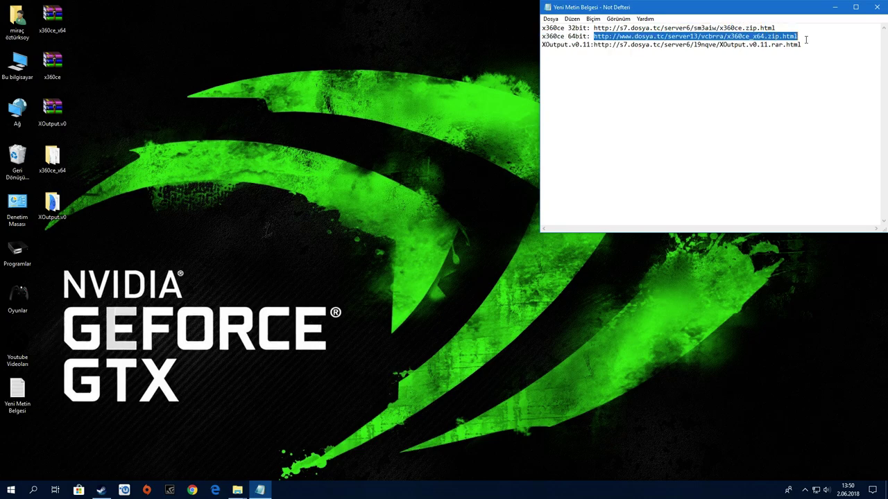
pyautogui.click(802, 44)
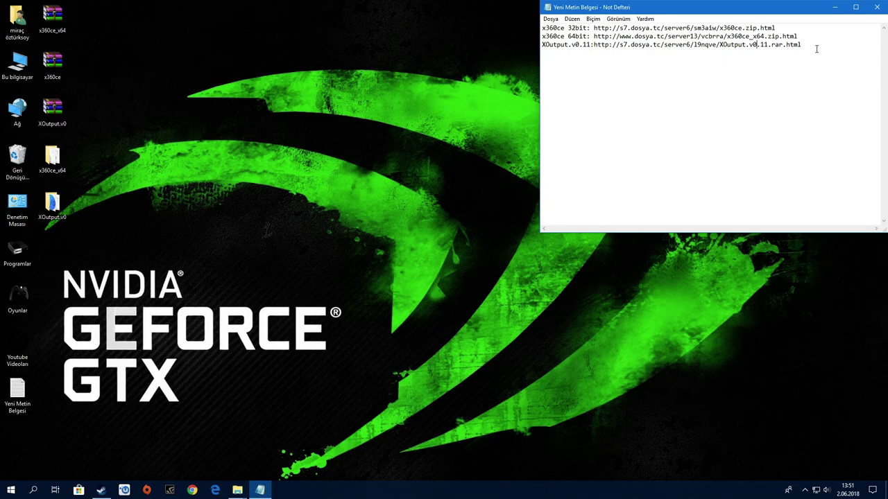
# Review the extraction options available for the x360ce_x64 archive on the desktop.
pyautogui.moveTo(186, 34); pyautogui.dragTo(768, 466)
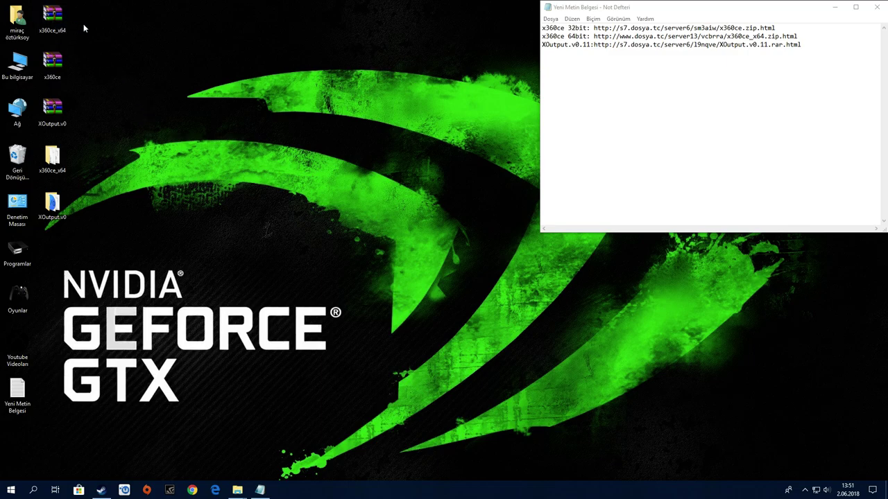
pyautogui.moveTo(78, 24); pyautogui.dragTo(65, 59)
pyautogui.click(56, 61)
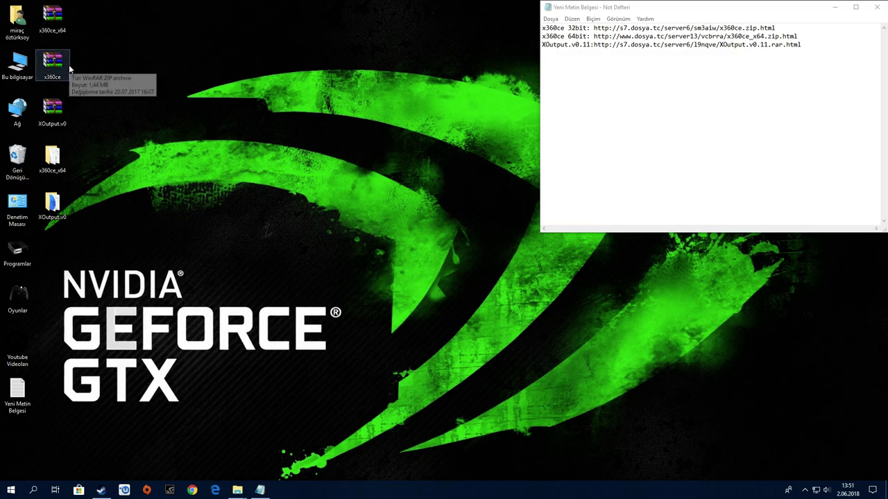
pyautogui.click(58, 20)
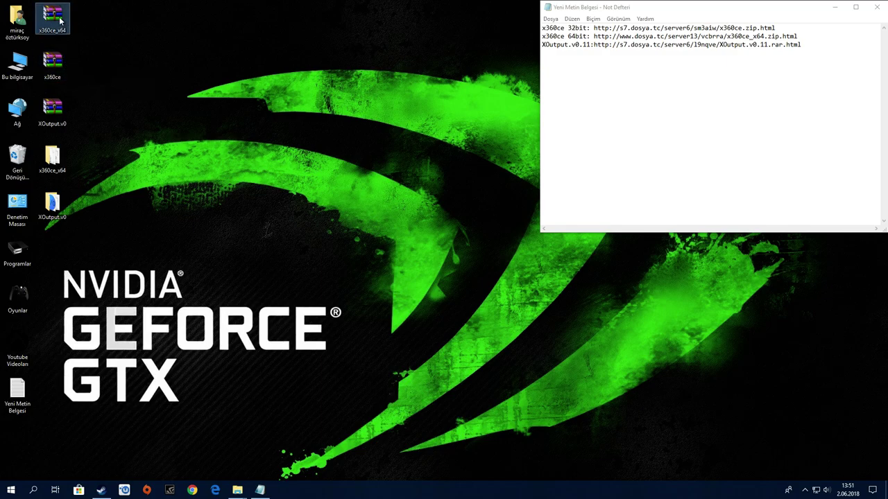
pyautogui.rightClick(60, 27)
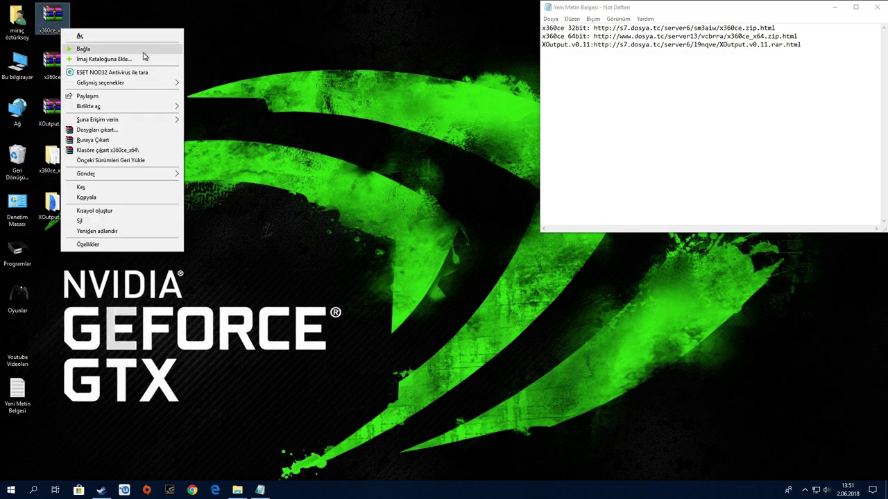
pyautogui.click(201, 139)
# Open the x360ce_x64 folder and delete xinput1_3.dll and the x360ce configuration file.
pyautogui.doubleClick(52, 156)
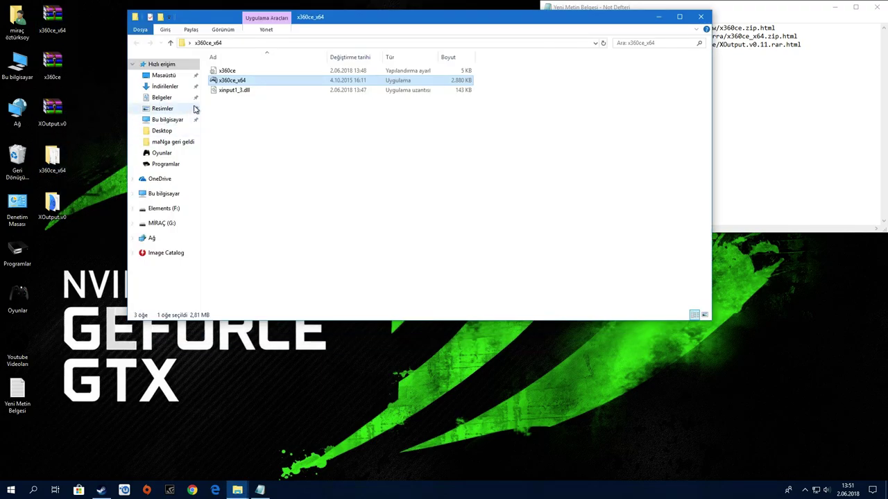
pyautogui.click(234, 91)
pyautogui.press('Delete')
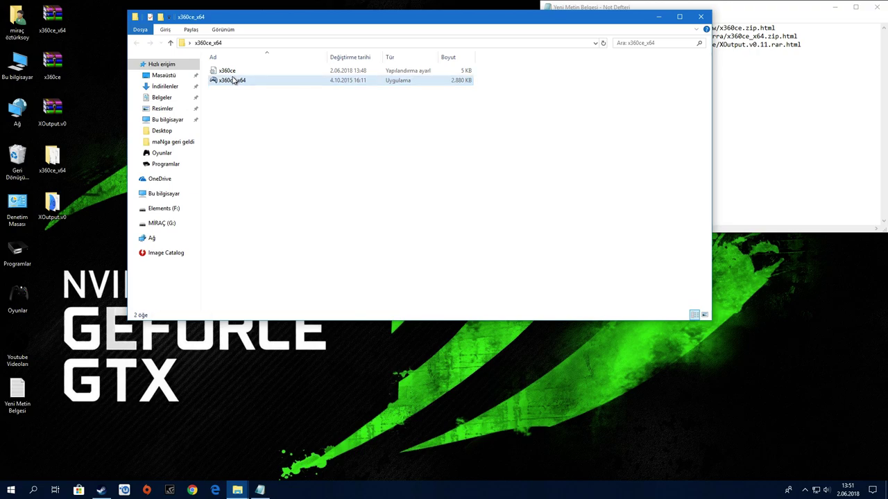
pyautogui.click(235, 72)
pyautogui.press('Delete')
# Launch x360ce_x64, create the missing xinput1_3.dll and load the automatically searched settings for the DEFENDER FORSAGE SPORT device.
pyautogui.doubleClick(235, 72)
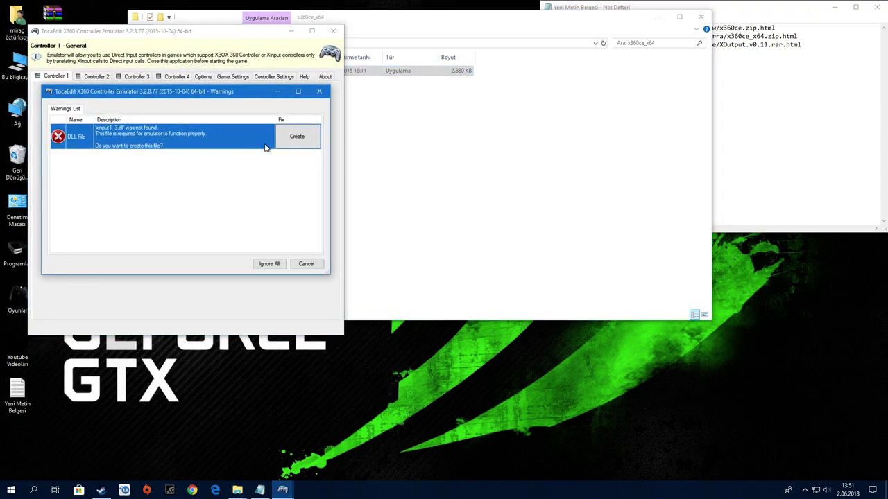
pyautogui.click(297, 135)
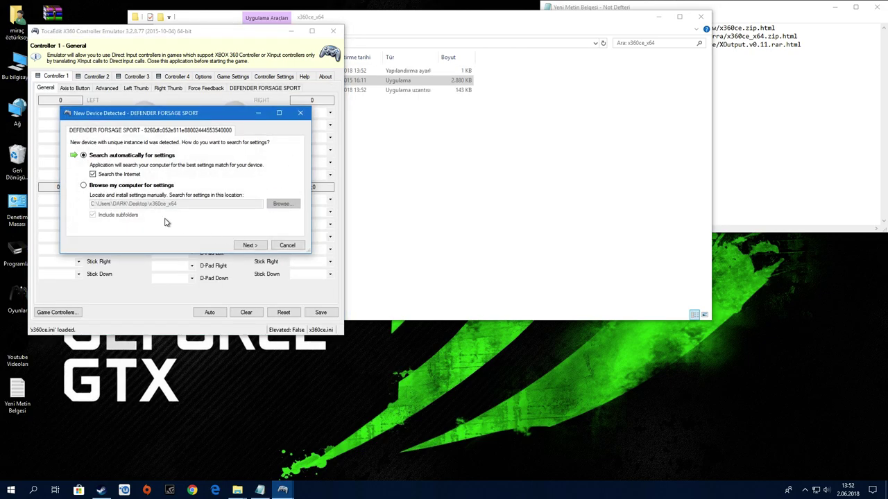
pyautogui.click(249, 245)
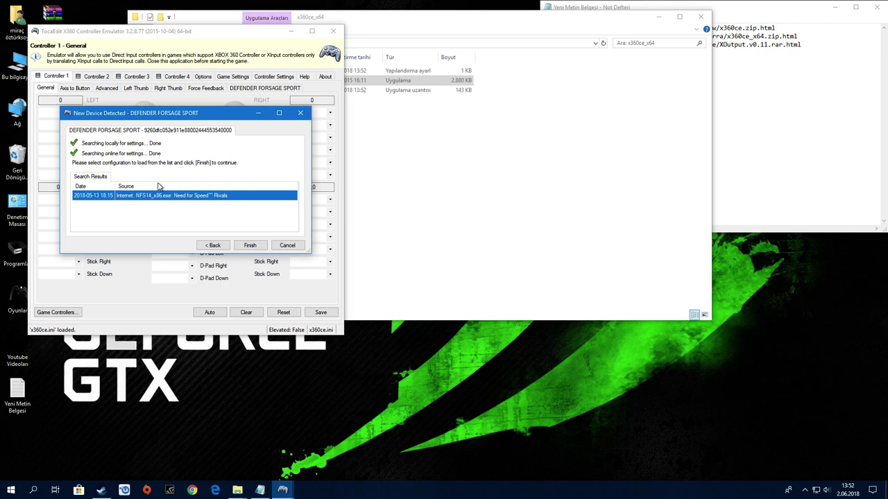
pyautogui.click(250, 245)
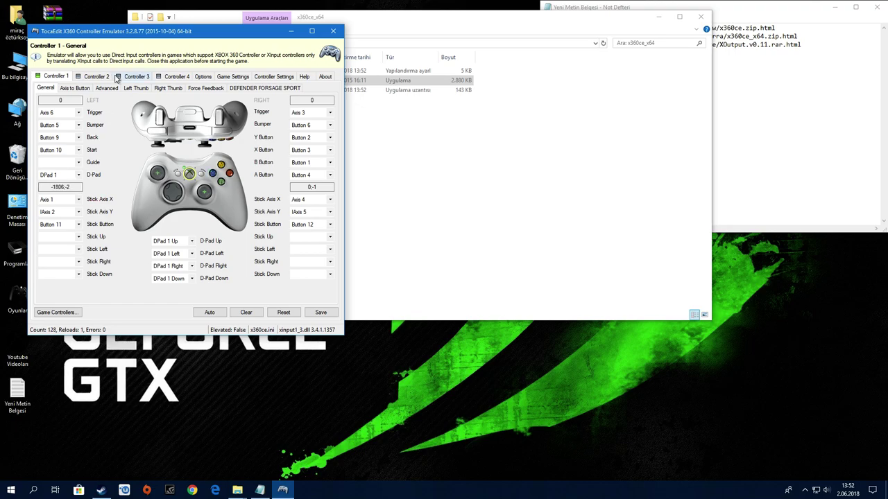
# Record Controller 1's left Trigger, left Stick Axis X as HAxis 1 and left Stick Axis Y, and close the emulator.
pyautogui.click(73, 113)
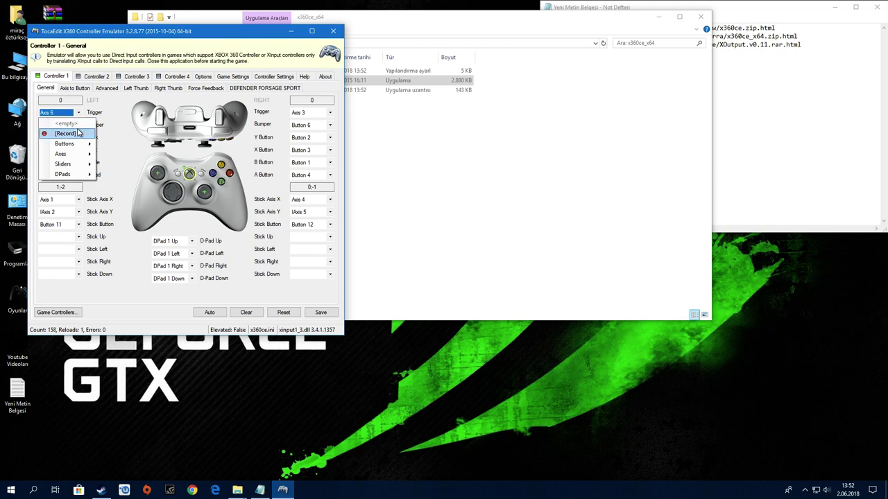
pyautogui.click(65, 133)
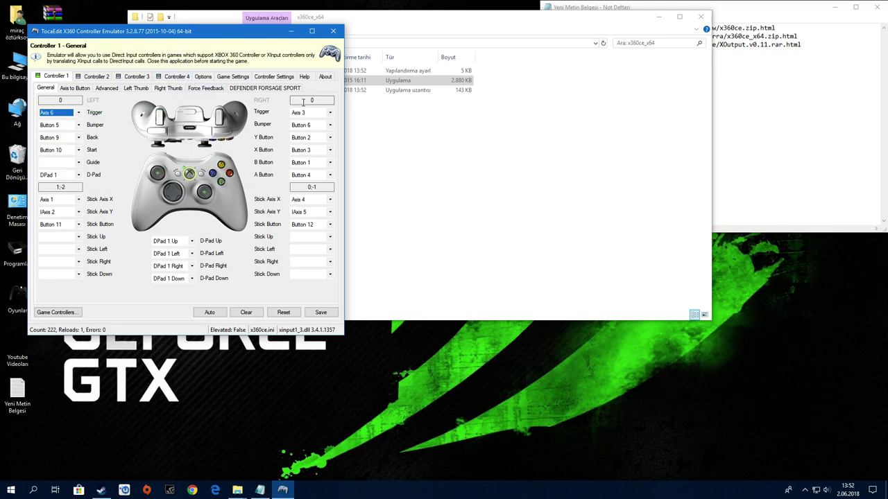
pyautogui.click(69, 203)
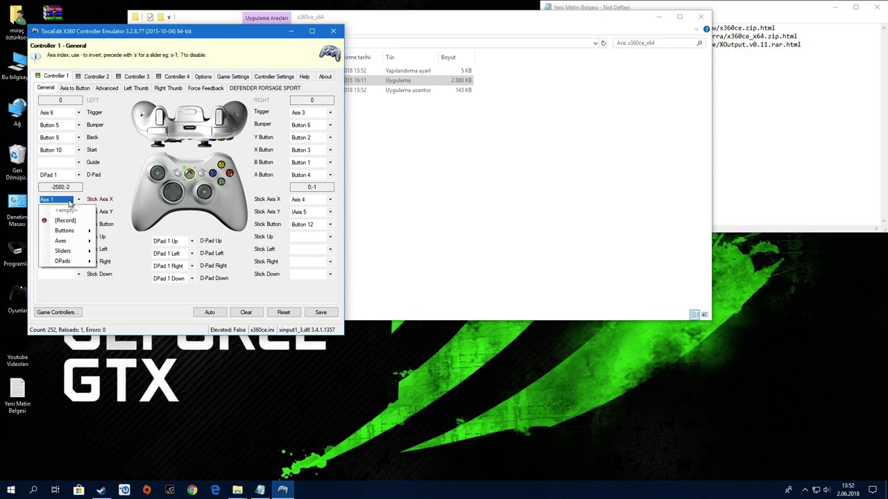
pyautogui.click(82, 220)
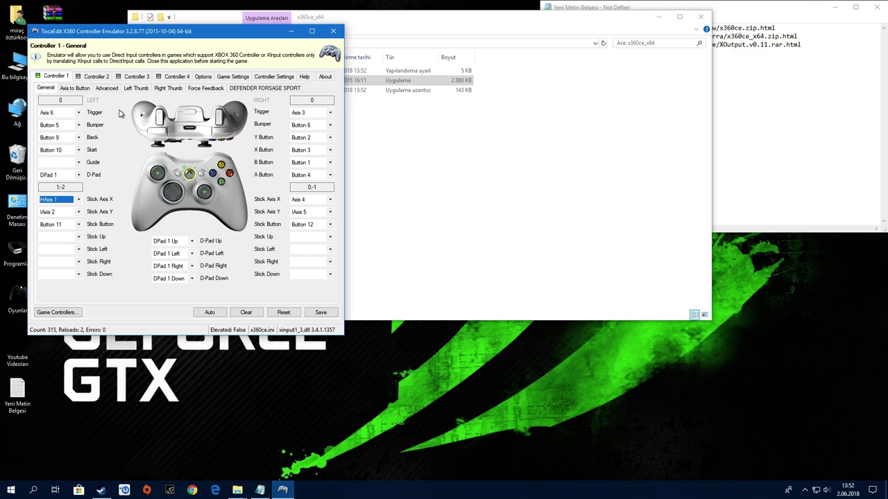
pyautogui.click(57, 214)
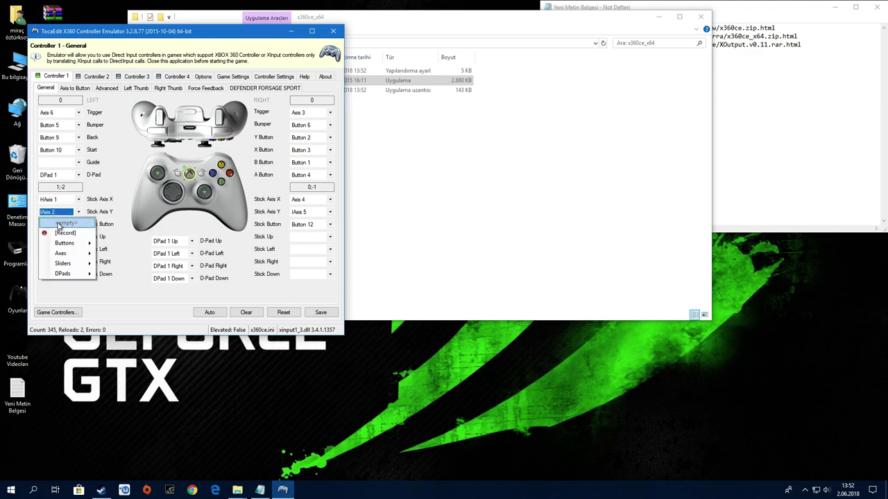
pyautogui.click(60, 230)
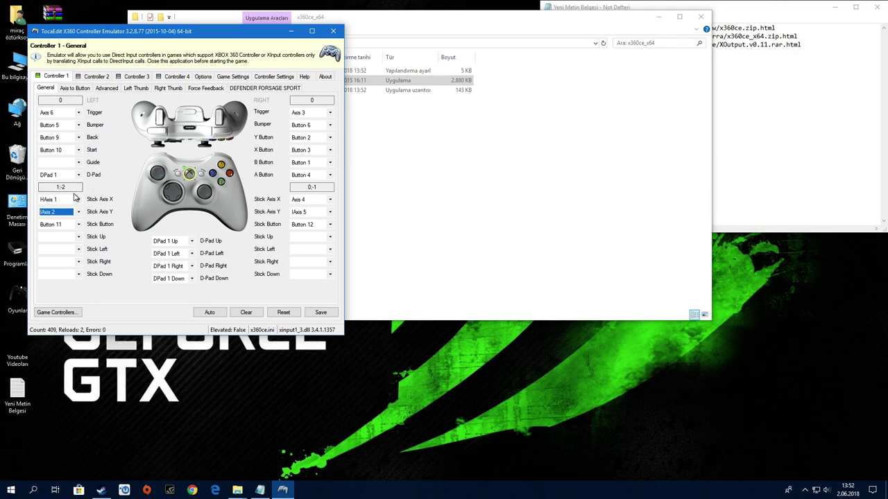
pyautogui.click(67, 201)
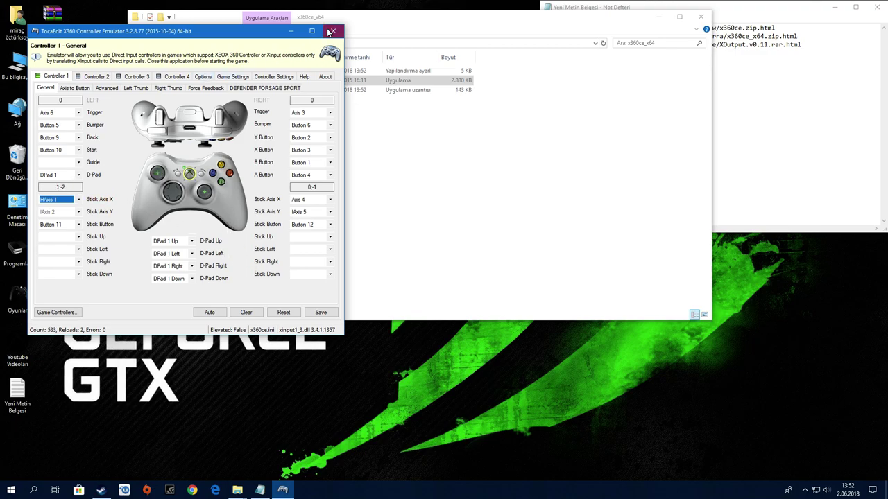
pyautogui.click(333, 30)
# Open the ScpDriver folder inside the XOutput.v0.11 folder.
pyautogui.doubleClick(53, 202)
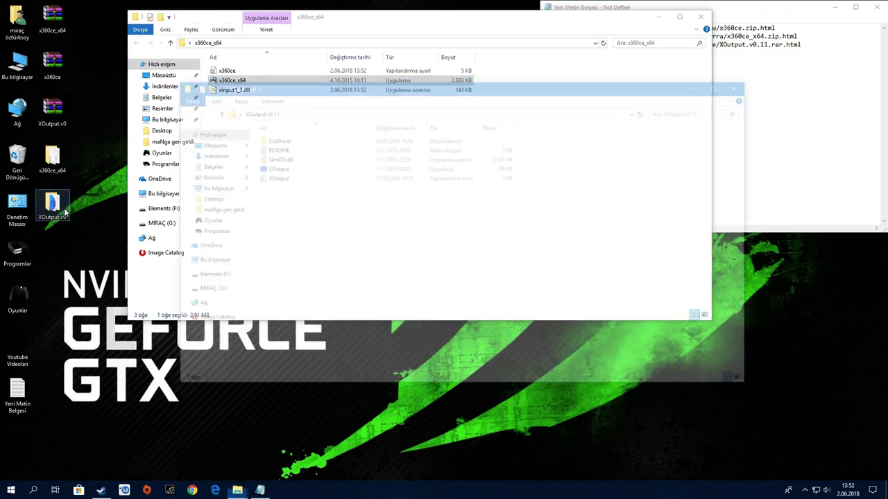
pyautogui.click(738, 86)
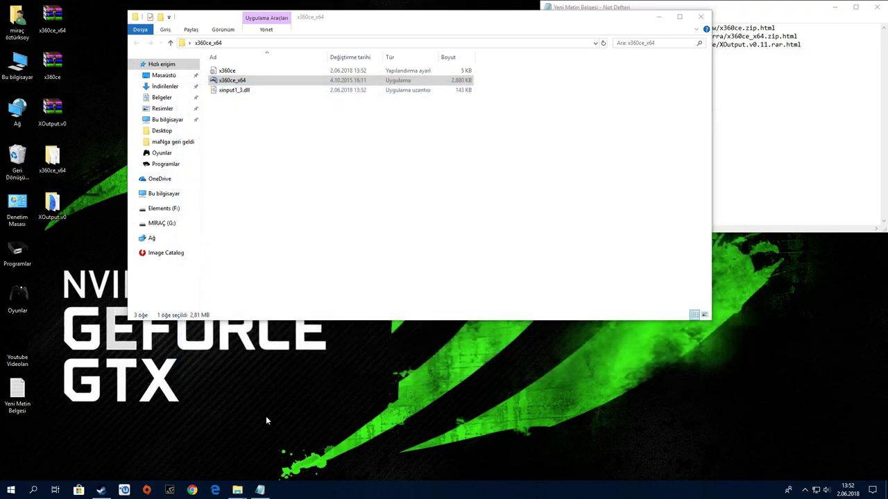
pyautogui.moveTo(238, 489)
pyautogui.click(250, 446)
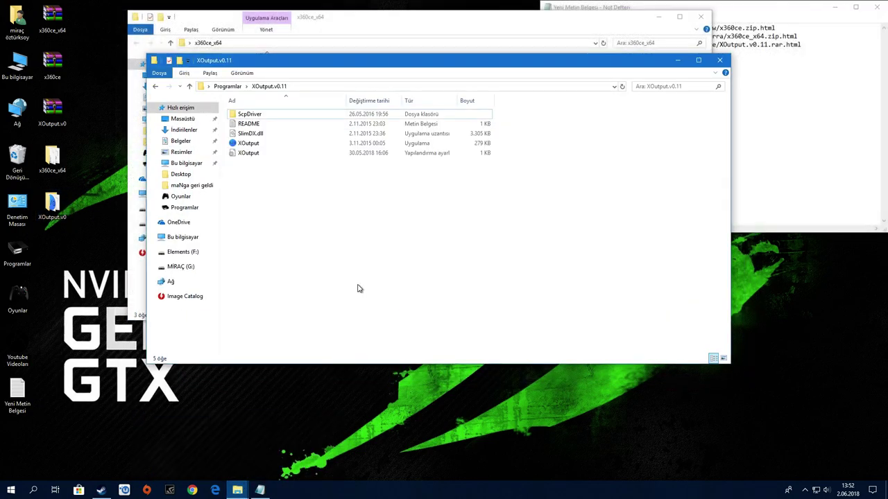
pyautogui.doubleClick(263, 114)
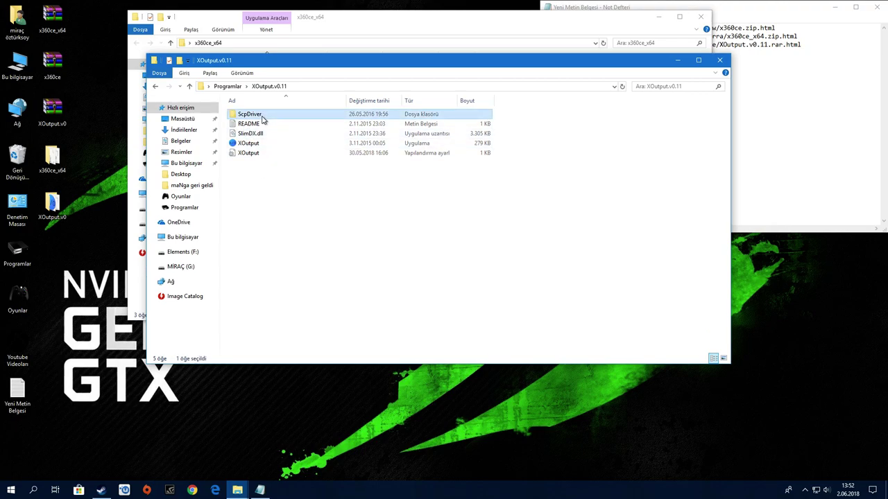
# Run ScpDriver with permission to make changes, install the SCP virtual bus driver and exit the installer.
pyautogui.doubleClick(257, 134)
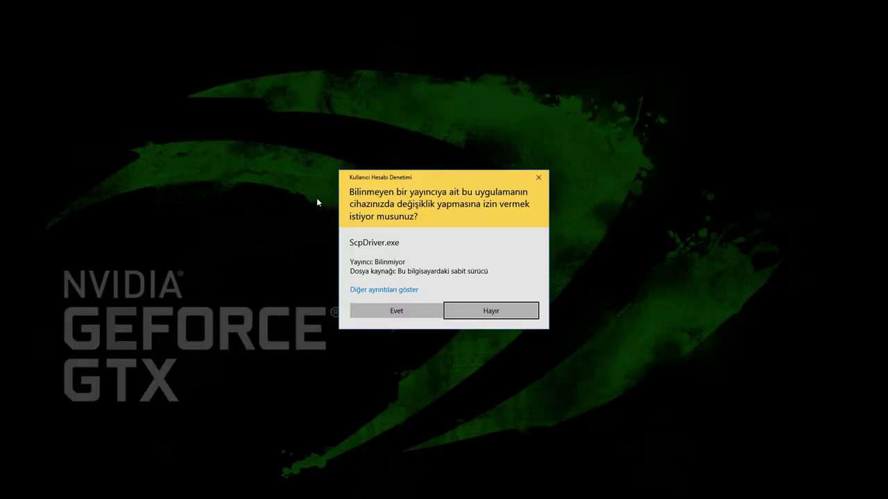
pyautogui.click(399, 312)
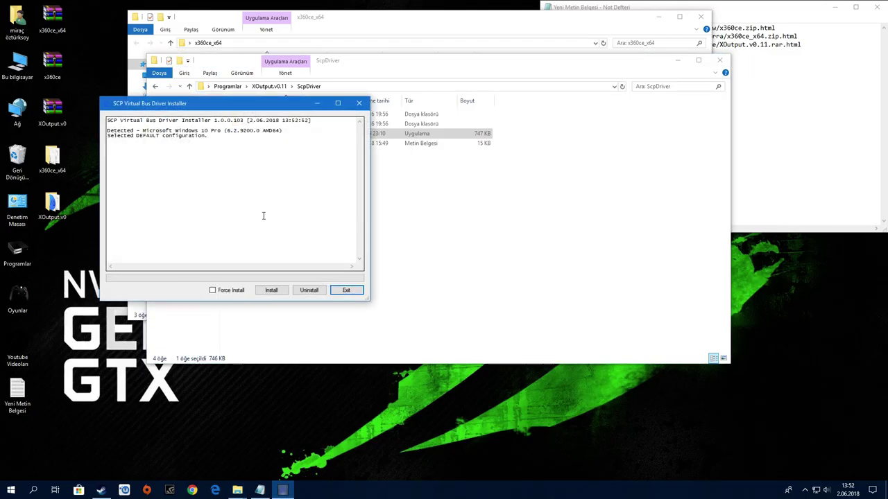
pyautogui.click(287, 292)
pyautogui.click(286, 293)
pyautogui.click(271, 290)
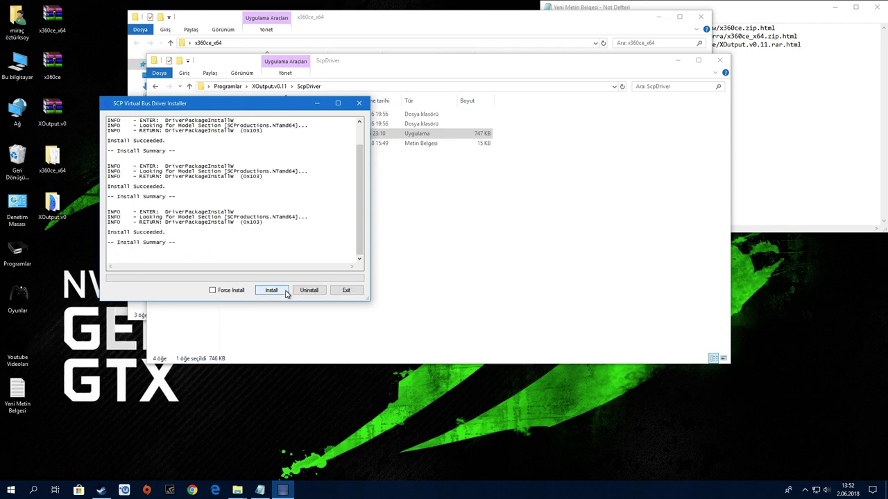
pyautogui.click(346, 290)
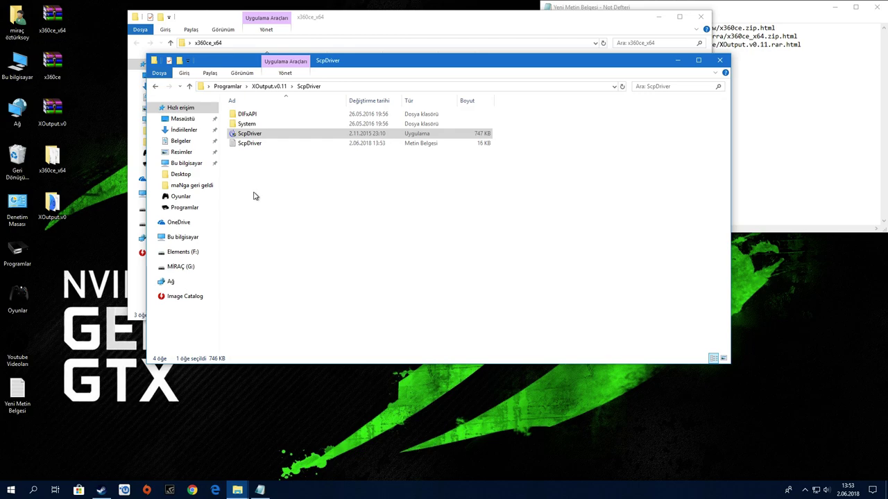
# Launch XOutput from the XOutput.v0.11 folder and open the controller options for the DEFENDER FORSAGE SPORT device.
pyautogui.click(156, 86)
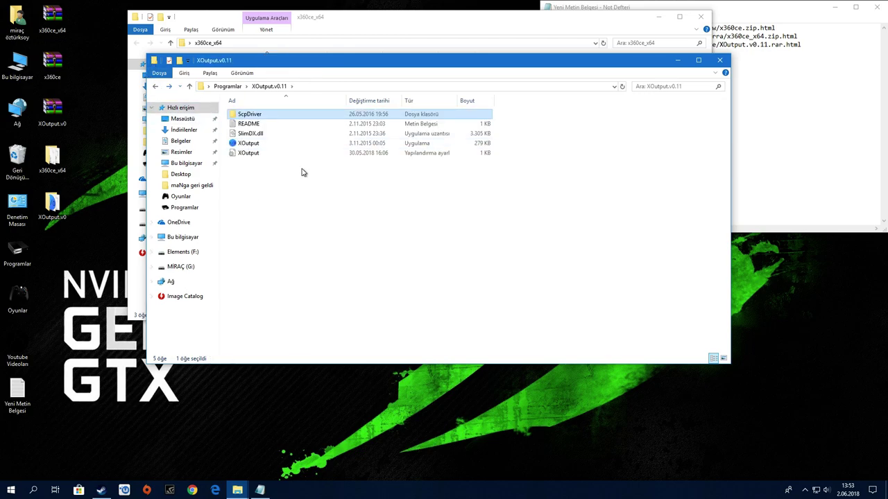
pyautogui.doubleClick(254, 144)
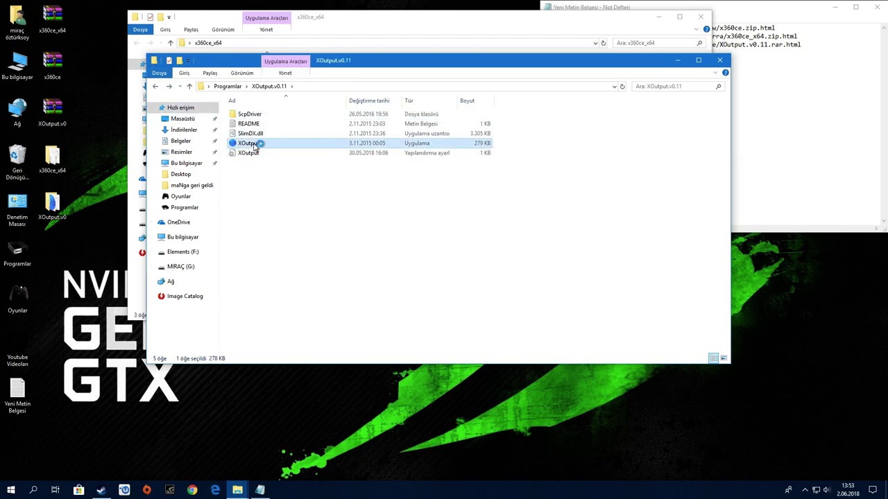
pyautogui.click(677, 59)
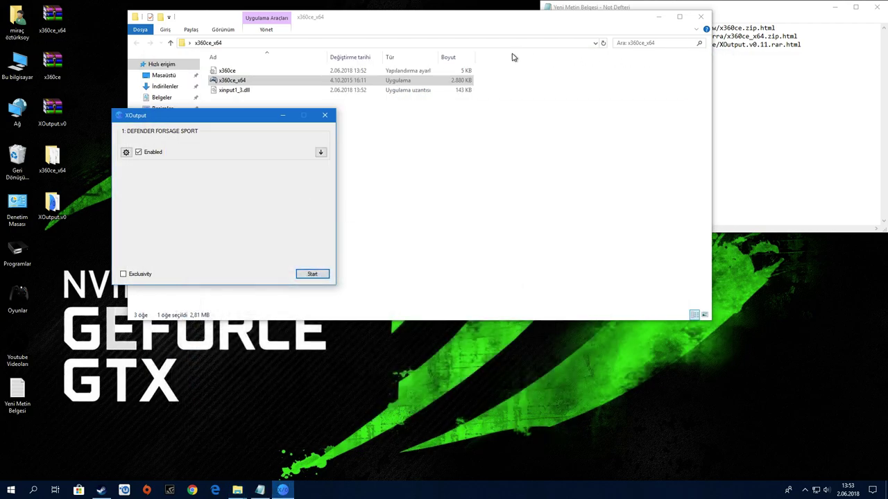
pyautogui.moveTo(563, 20); pyautogui.dragTo(595, 18)
pyautogui.click(124, 151)
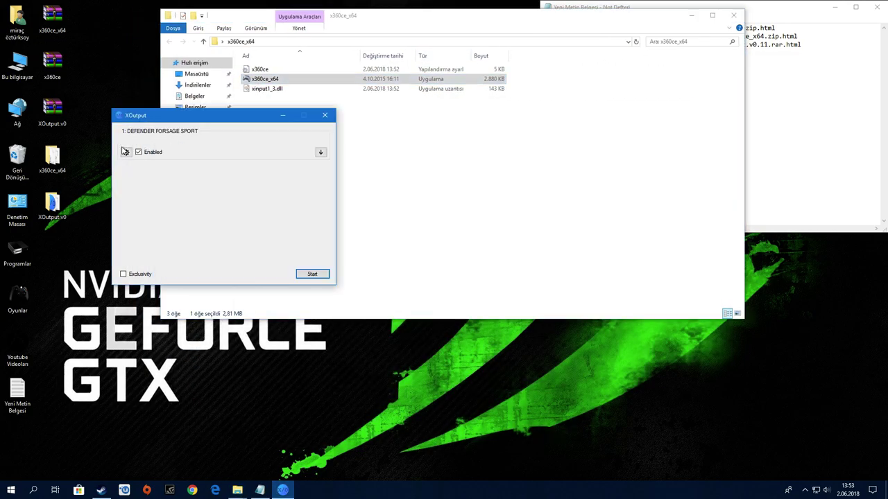
pyautogui.click(125, 153)
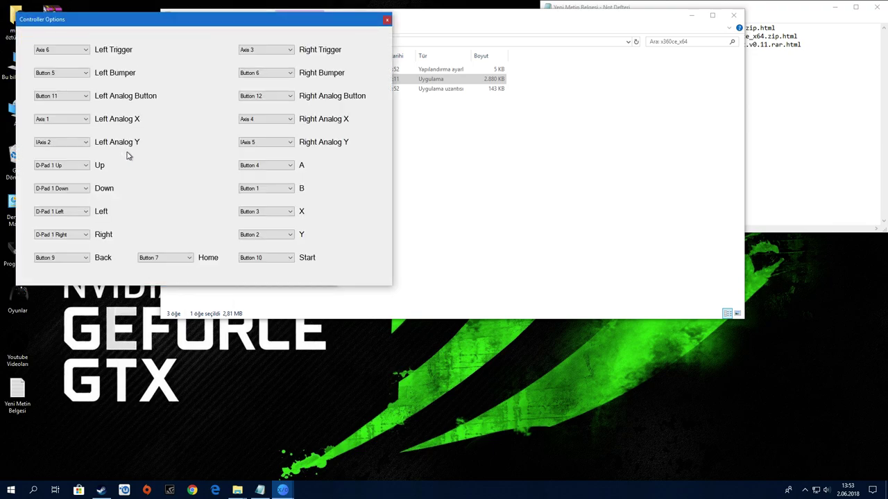
# Launch x360ce_x64, place it beside the XOutput controller options and check the mapping choices for its left Stick Axis X.
pyautogui.click(562, 27)
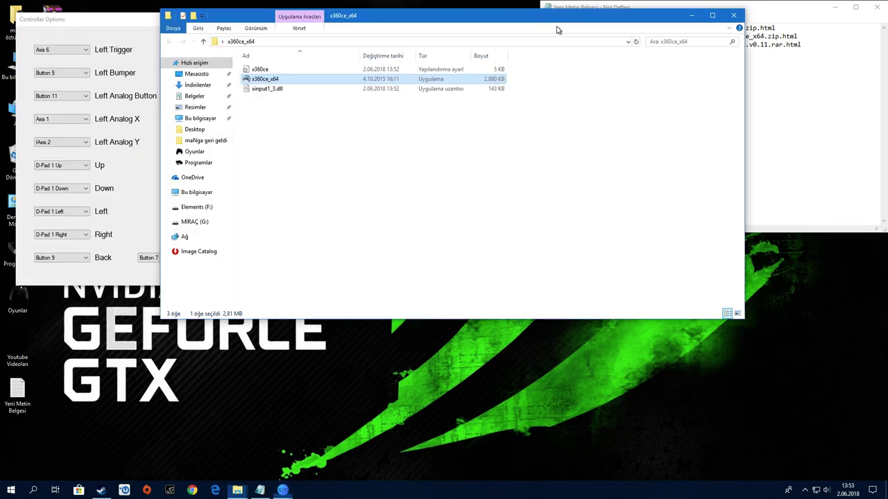
pyautogui.doubleClick(361, 79)
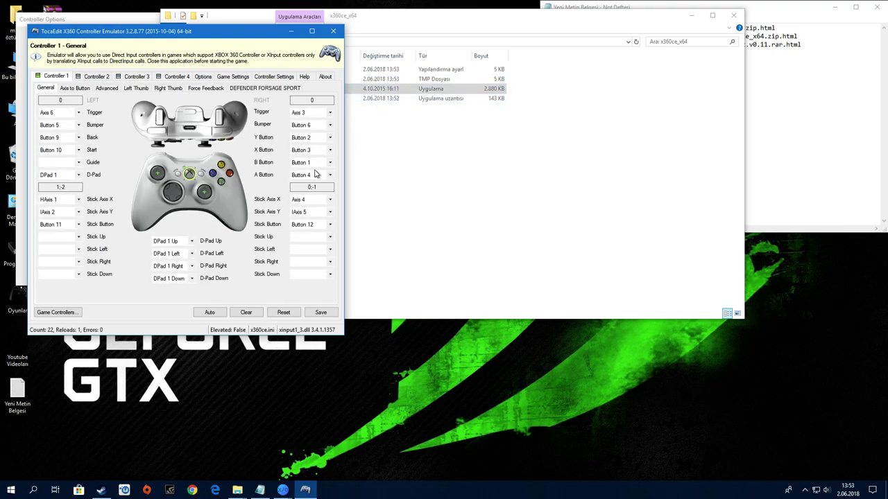
pyautogui.moveTo(84, 35); pyautogui.dragTo(442, 58)
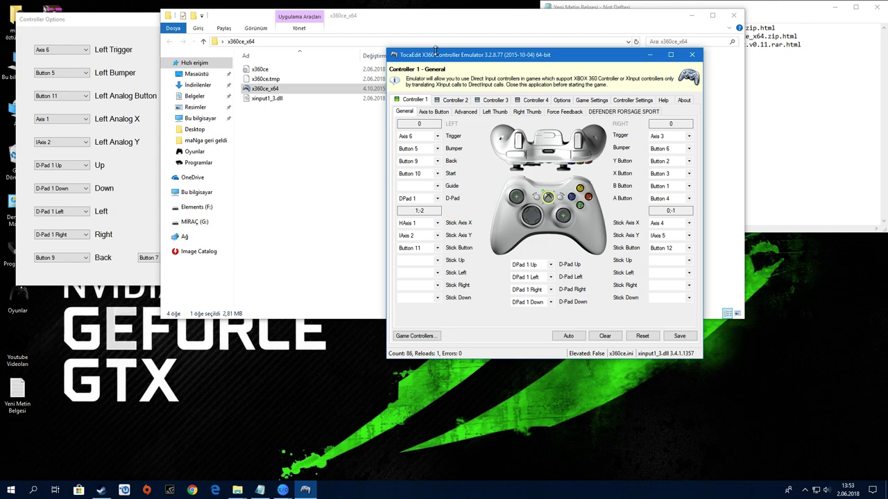
pyautogui.click(75, 25)
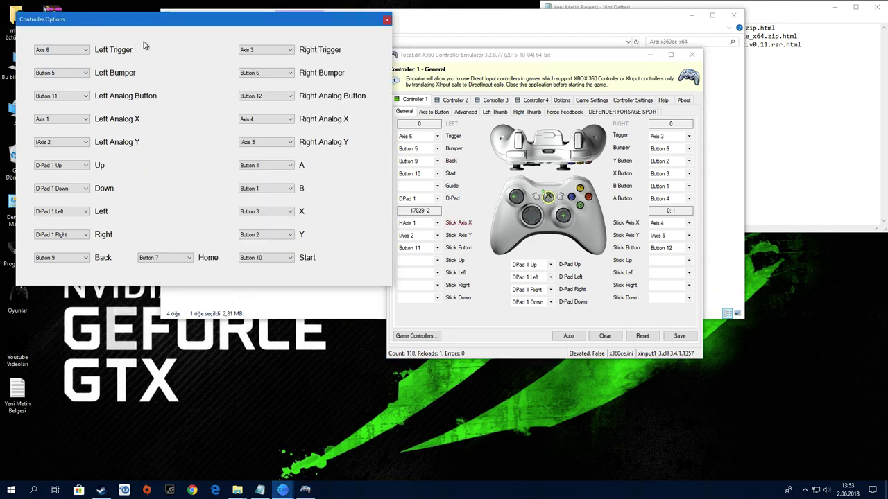
pyautogui.click(424, 56)
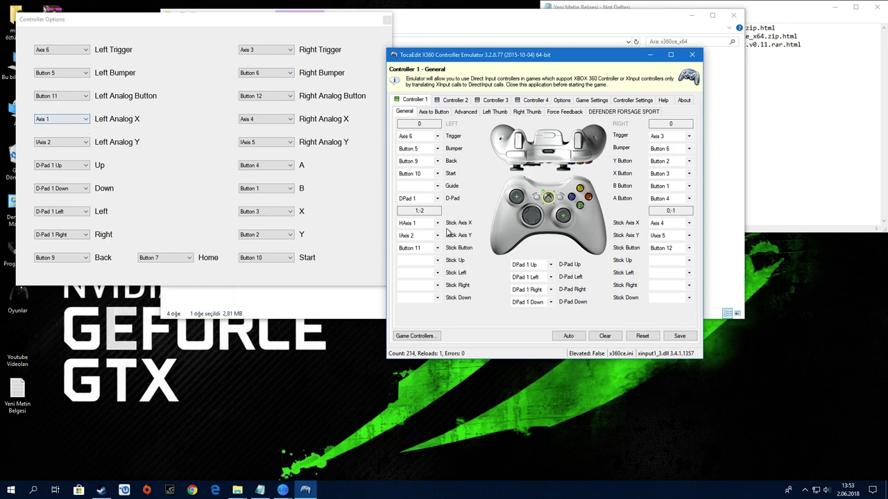
pyautogui.click(428, 222)
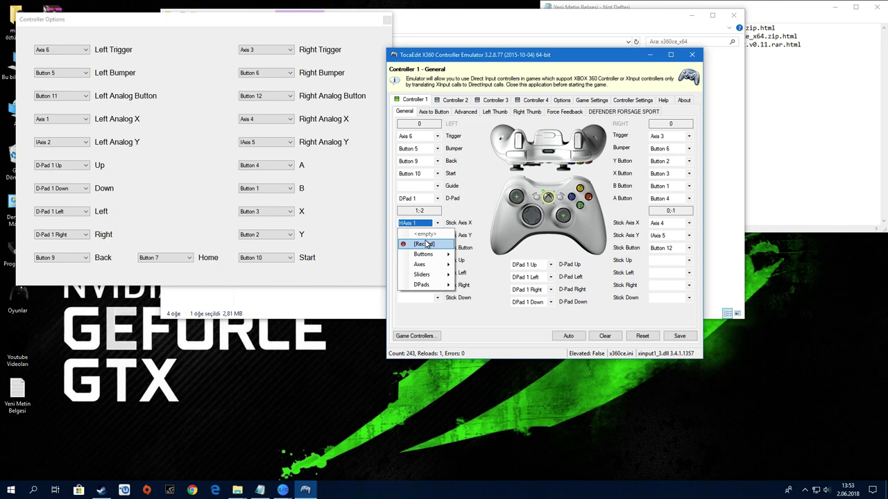
pyautogui.click(453, 223)
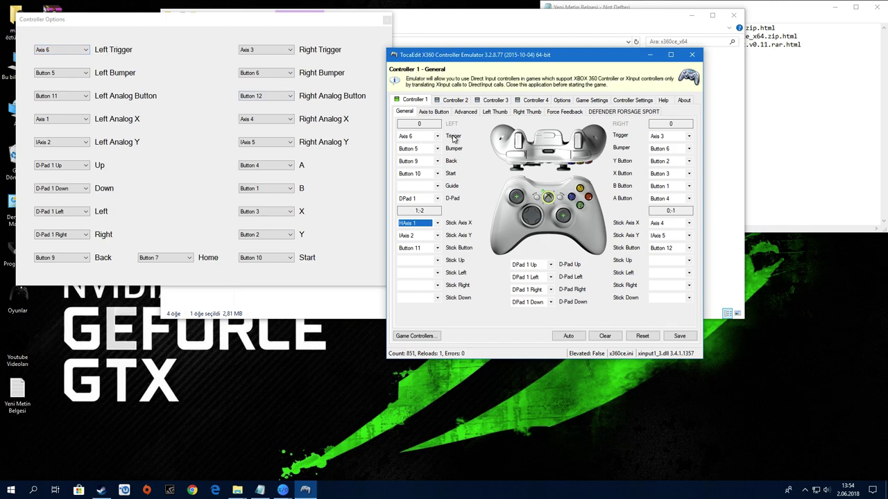
# Set XOutput's Left Trigger to Axis 6 and Right Trigger to Axis 3, matching the x360ce mapping.
pyautogui.click(79, 53)
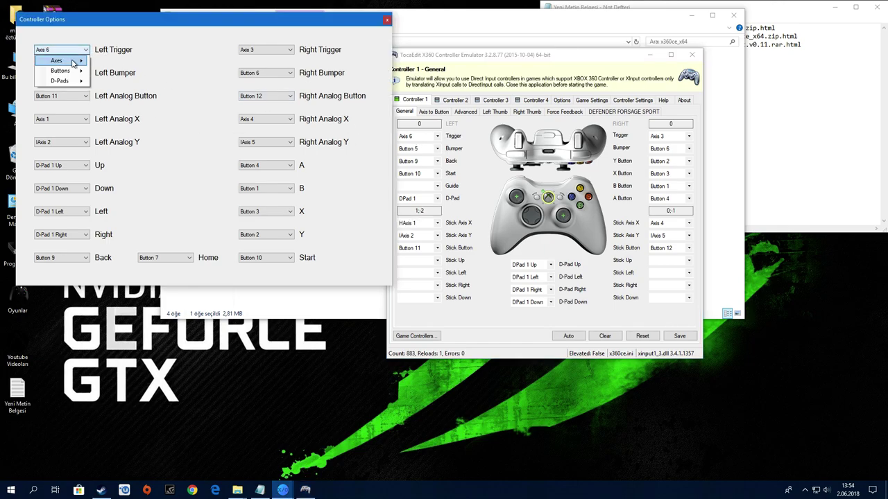
pyautogui.moveTo(73, 64)
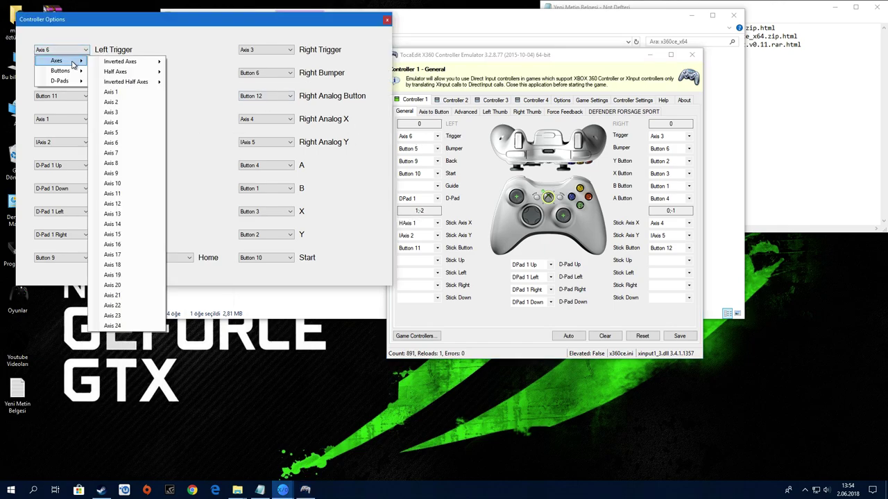
pyautogui.click(117, 144)
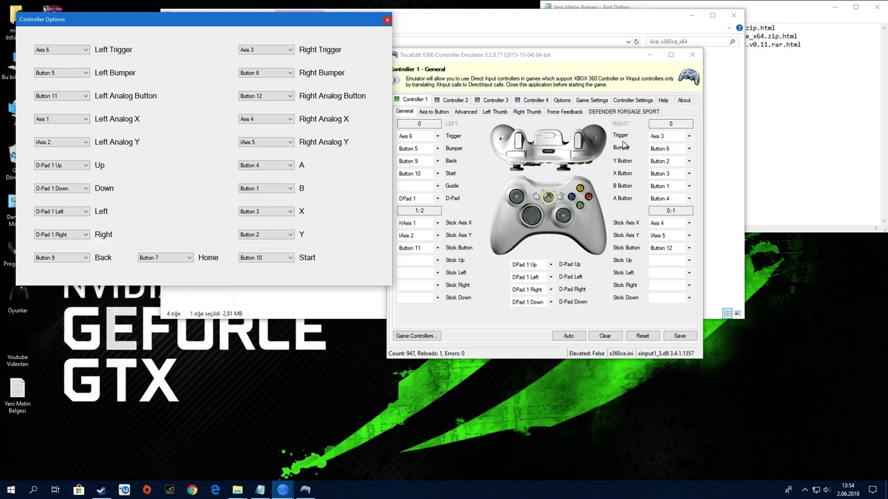
pyautogui.click(268, 52)
pyautogui.moveTo(290, 72)
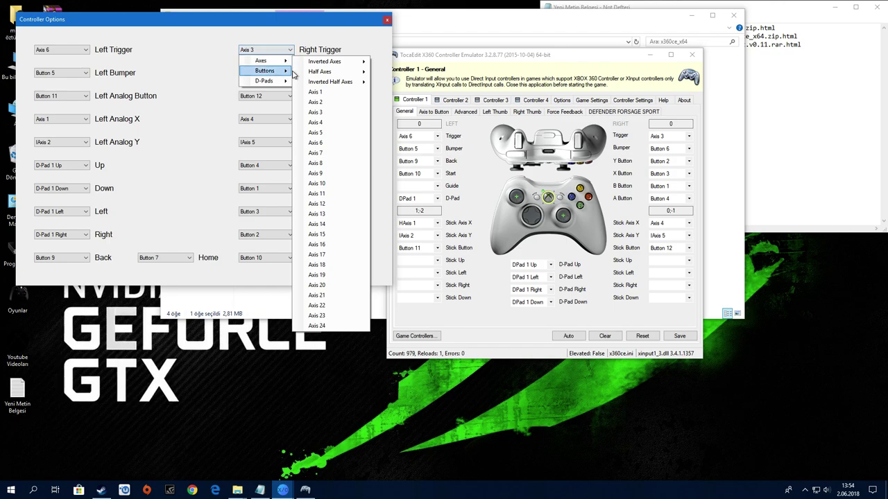
pyautogui.click(331, 112)
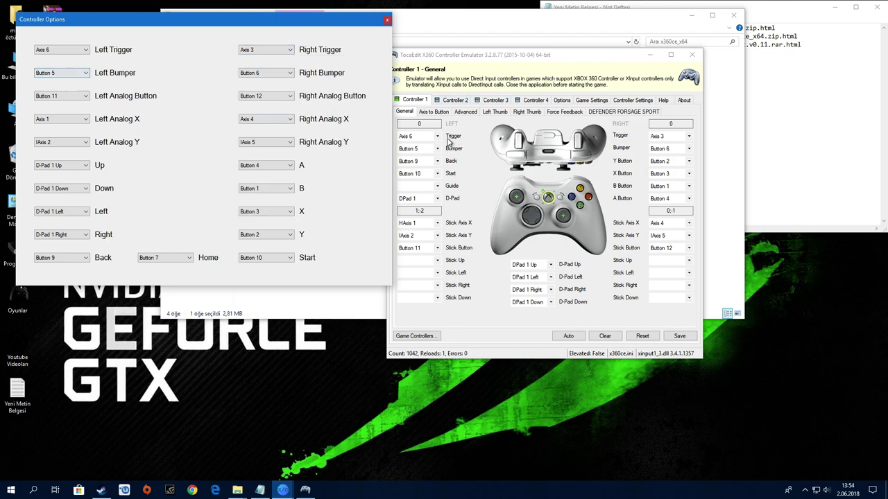
# Set XOutput's Left Bumper to Button 5, matching the x360ce mapping.
pyautogui.click(70, 76)
pyautogui.moveTo(78, 99)
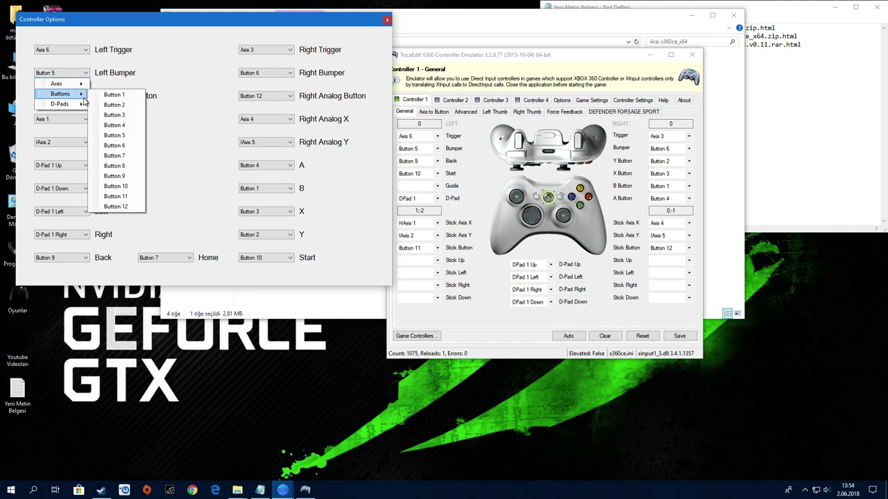
pyautogui.click(123, 136)
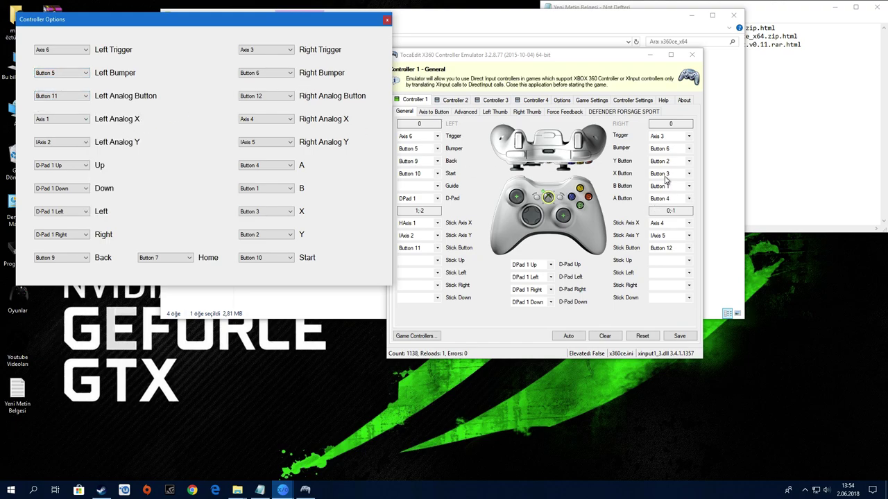
# Review the inverted axes available for XOutput's Right Analog X and compare the remaining assignments with the x360ce mapping.
pyautogui.click(531, 130)
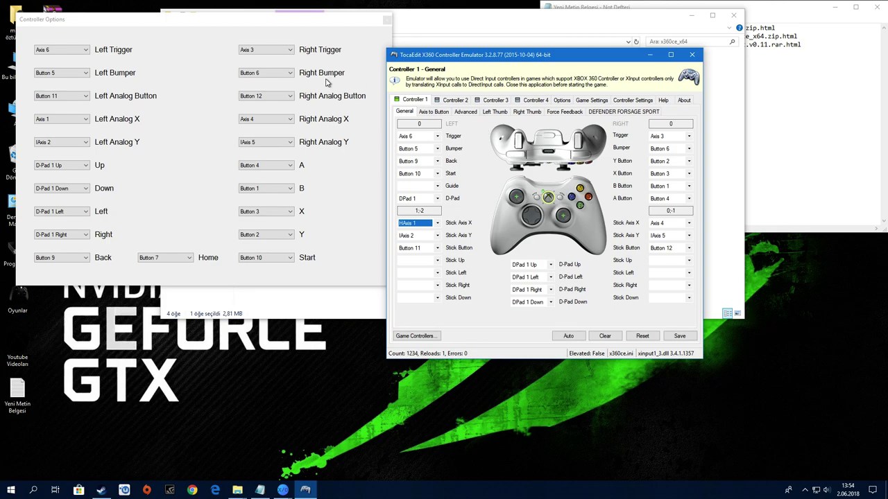
pyautogui.click(284, 119)
pyautogui.moveTo(283, 134)
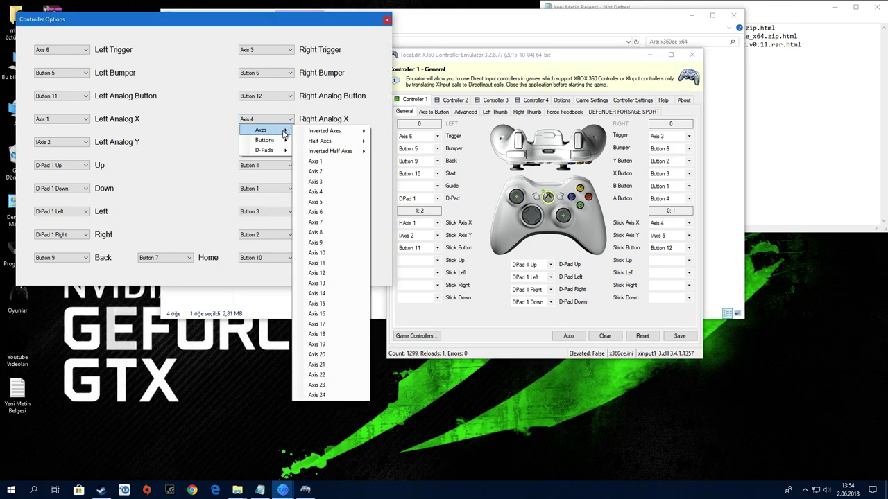
pyautogui.moveTo(314, 134)
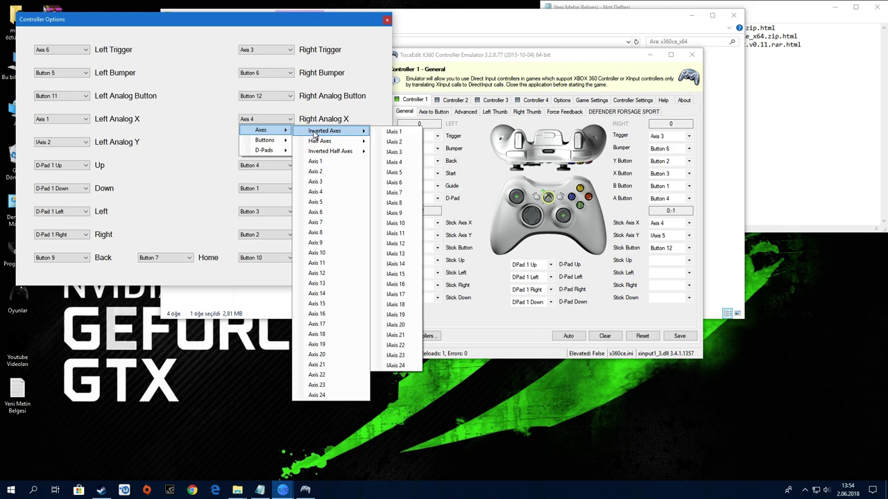
pyautogui.click(486, 61)
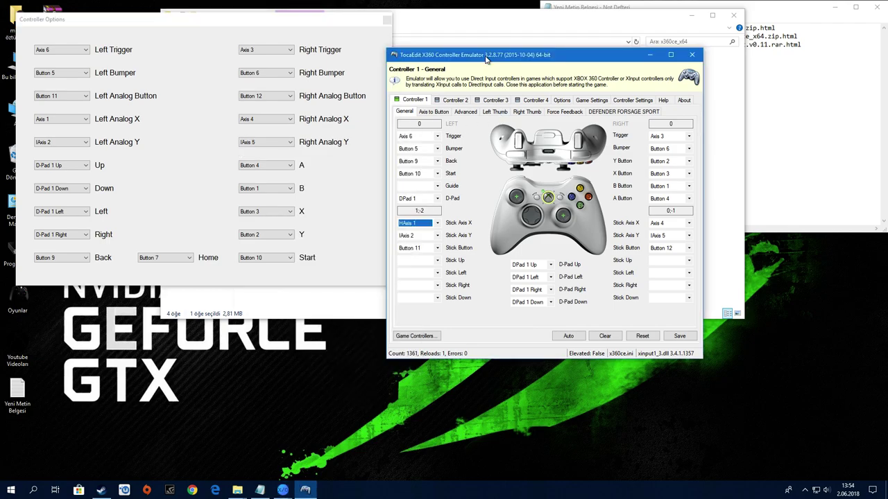
pyautogui.click(209, 164)
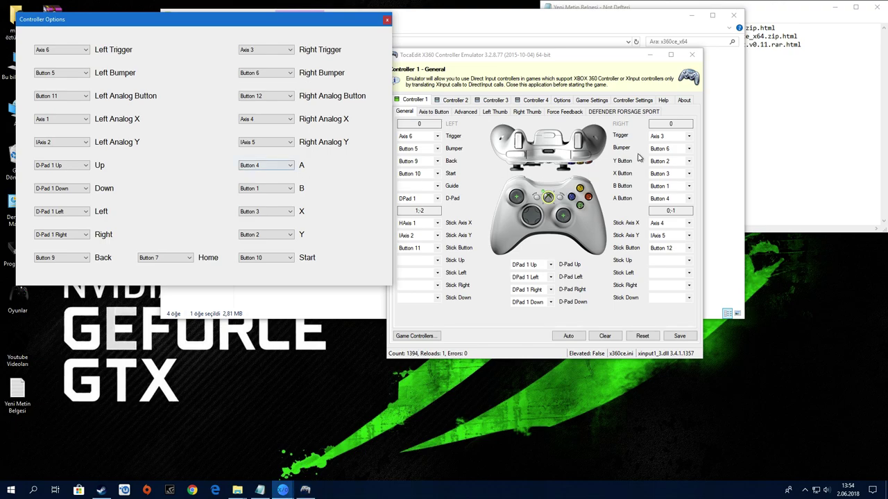
# Close the x360ce emulator and its folder, minimize the text document and return to the XOutput controller options.
pyautogui.click(691, 54)
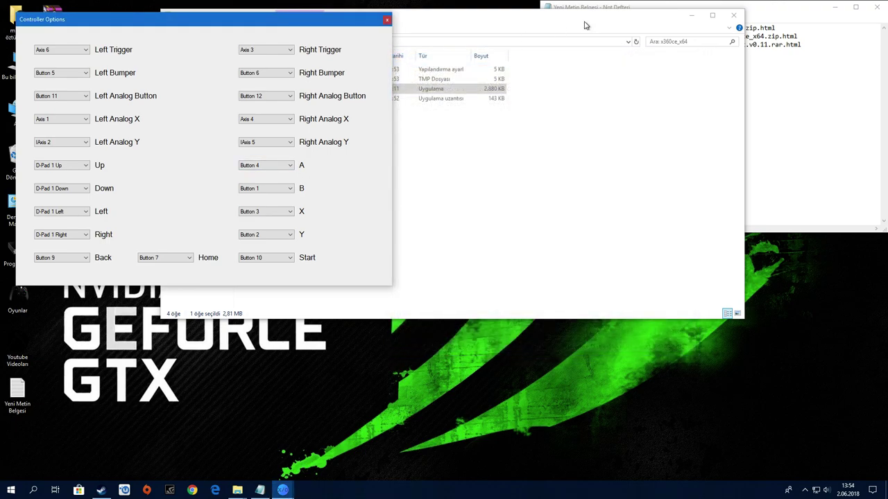
pyautogui.click(733, 15)
pyautogui.click(834, 6)
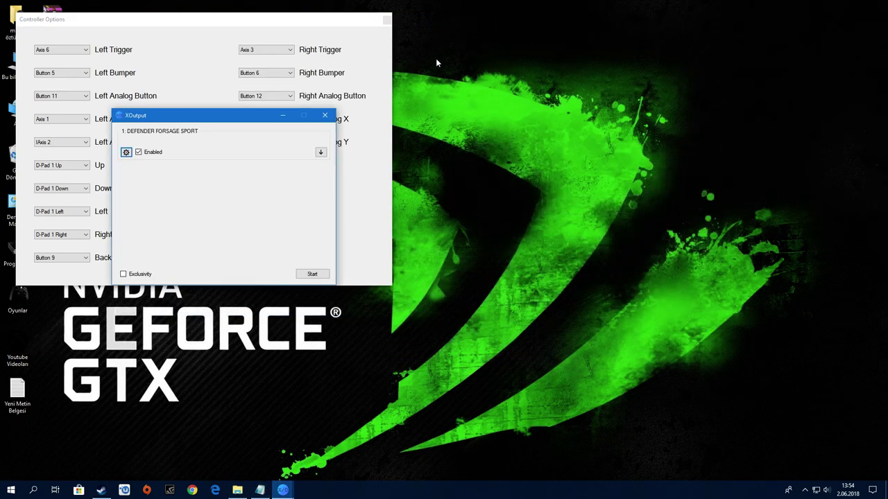
pyautogui.click(193, 29)
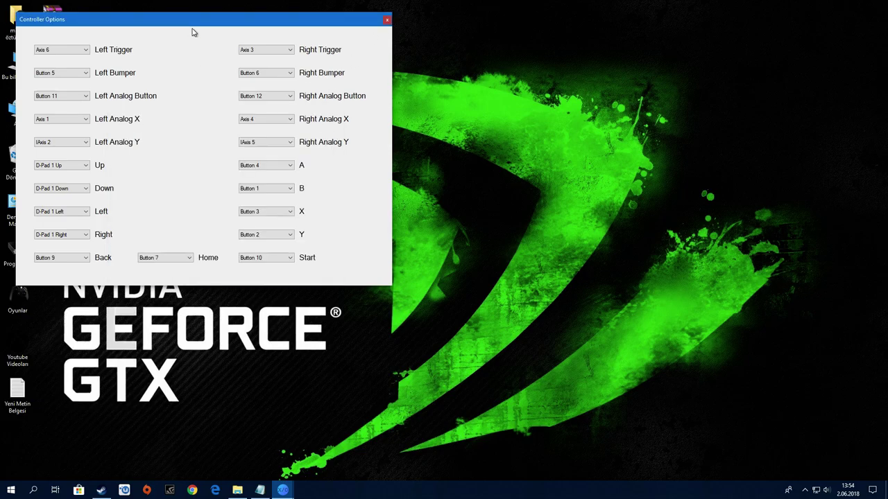
# Close the controller options and start XOutput's emulation for the DEFENDER FORSAGE SPORT controller.
pyautogui.click(382, 22)
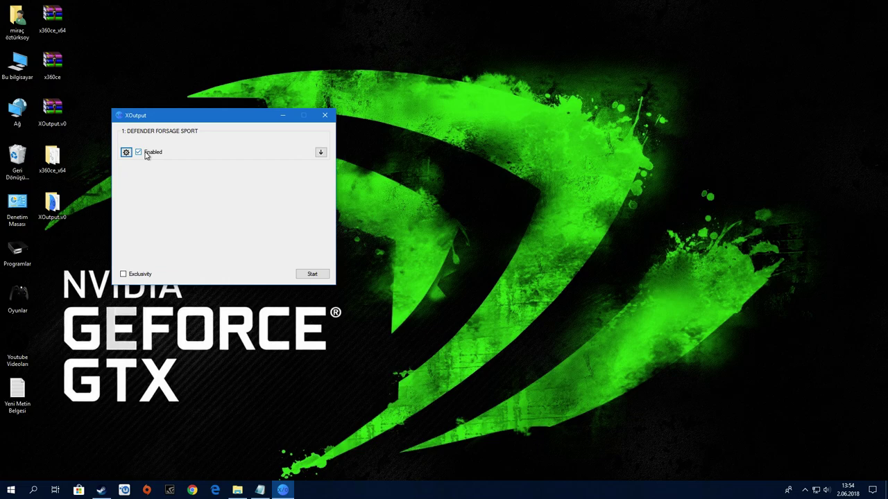
pyautogui.click(311, 275)
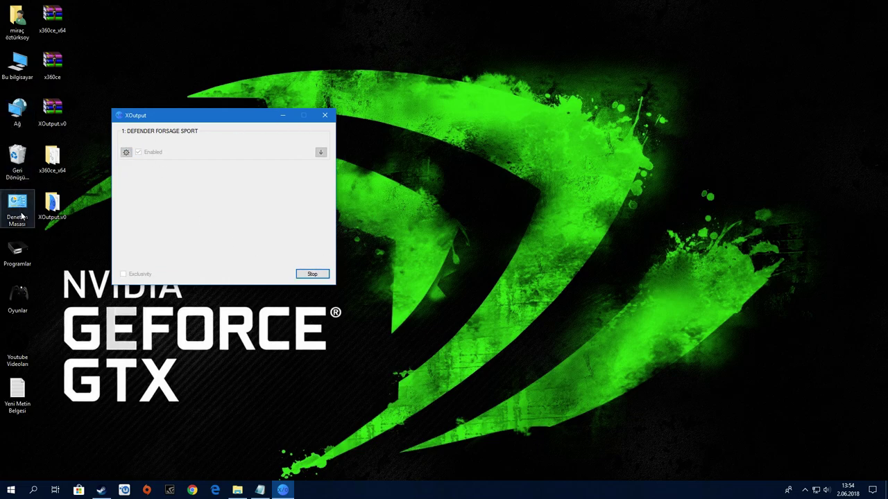
# Find Xbox 360 Controller for Windows among the Control Panel's devices and printers and open its game controller settings.
pyautogui.doubleClick(18, 208)
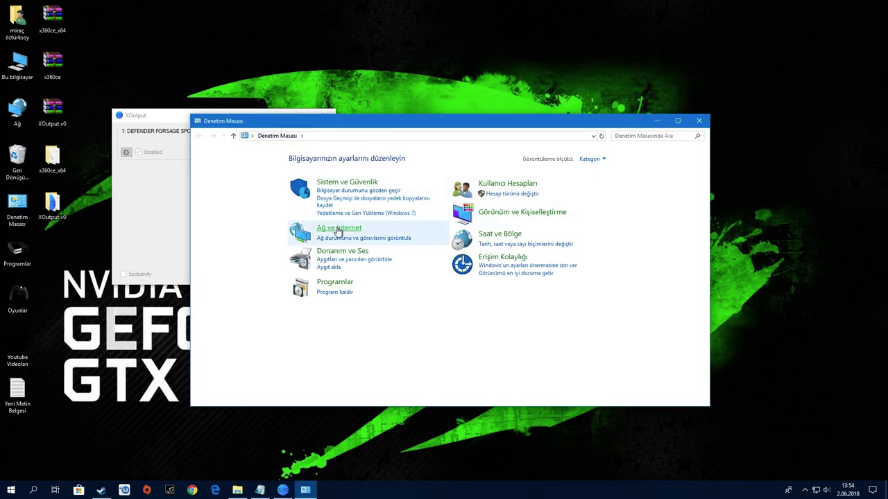
pyautogui.click(334, 253)
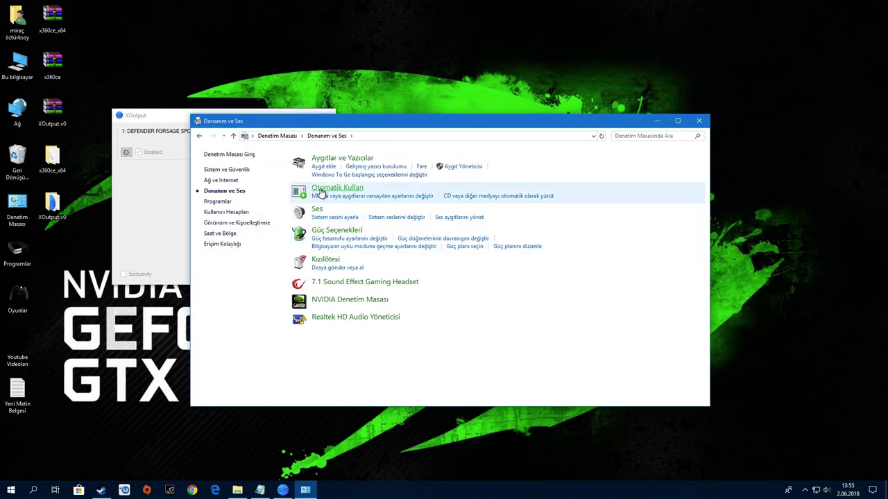
pyautogui.click(324, 161)
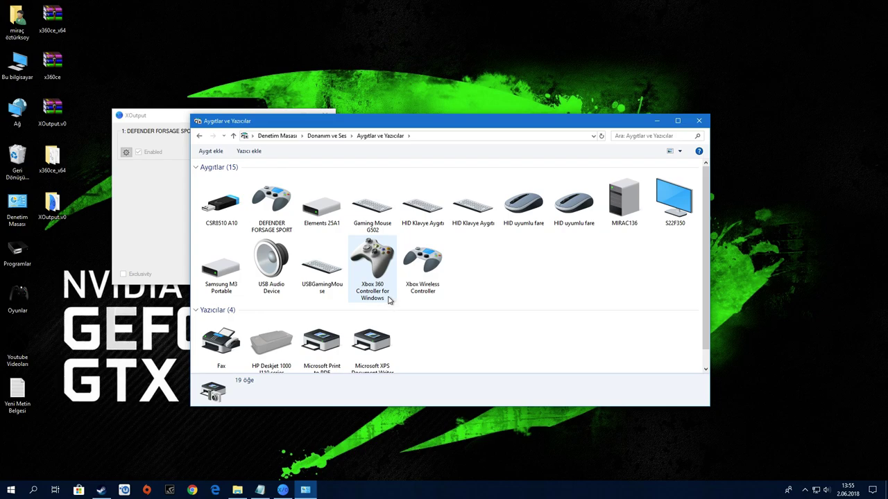
pyautogui.rightClick(373, 266)
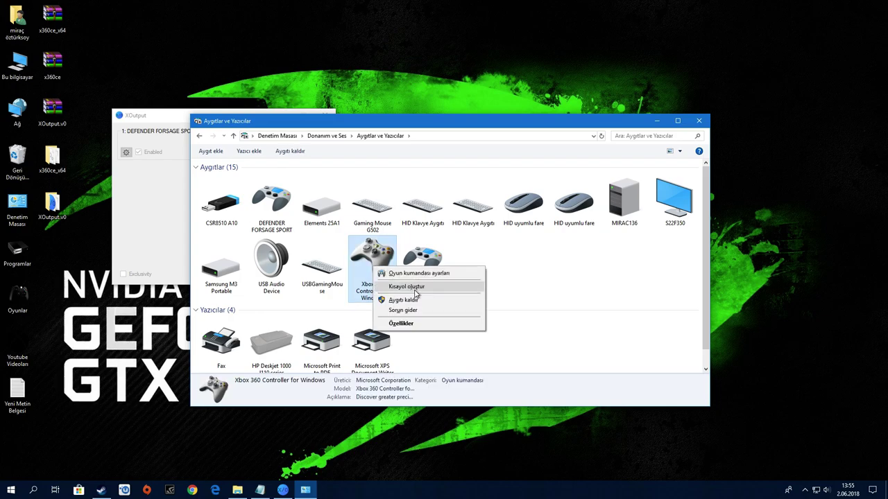
pyautogui.click(416, 273)
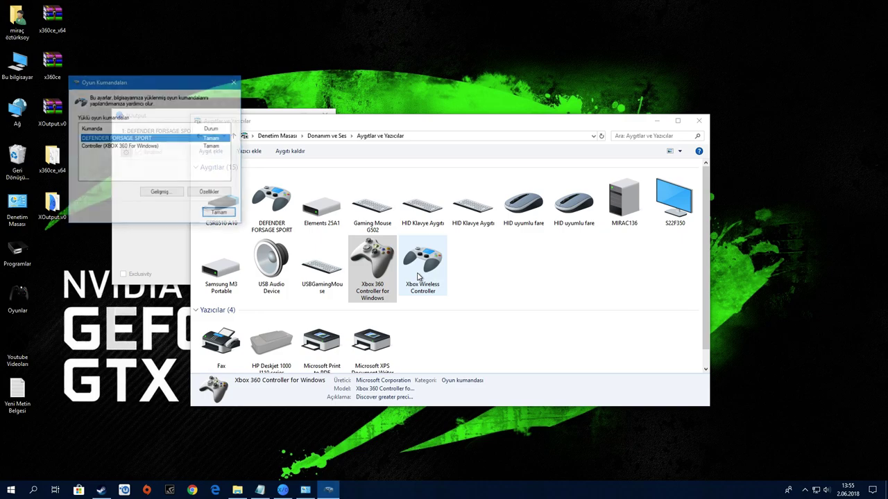
# Check the axes and buttons on the test page of Controller (XBOX 360 For Windows), then close its properties.
pyautogui.click(132, 147)
pyautogui.click(209, 192)
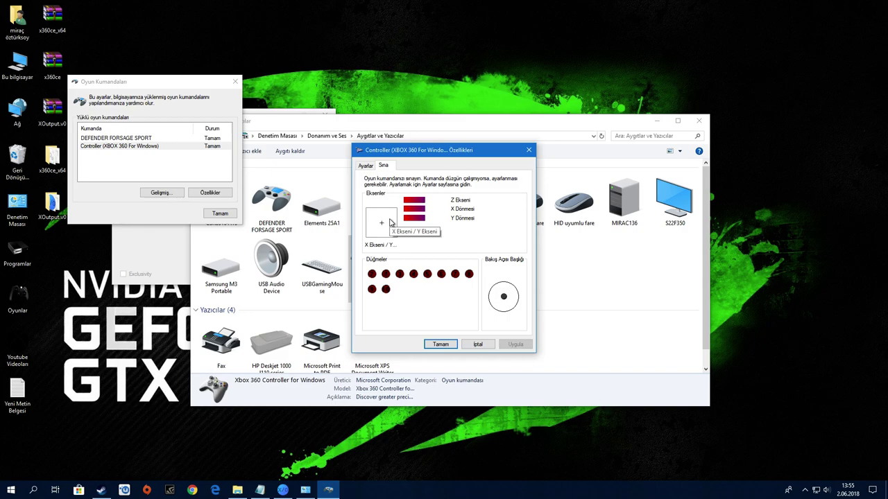
pyautogui.click(441, 344)
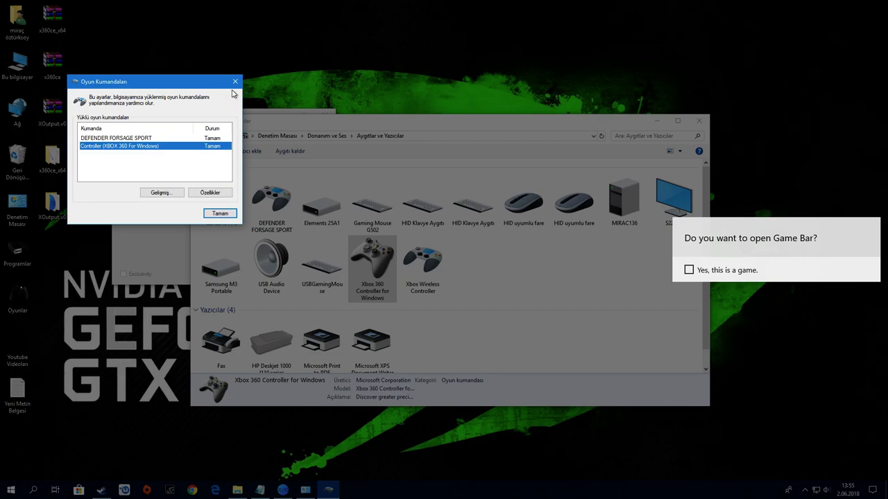
# Dismiss the Game Bar prompt and close the game controllers dialog and the Devices and Printers window.
pyautogui.click(872, 227)
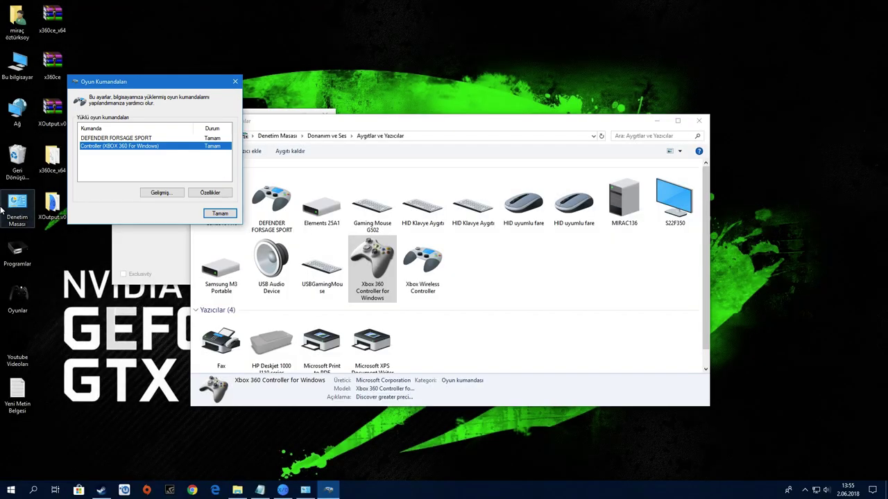
pyautogui.click(220, 213)
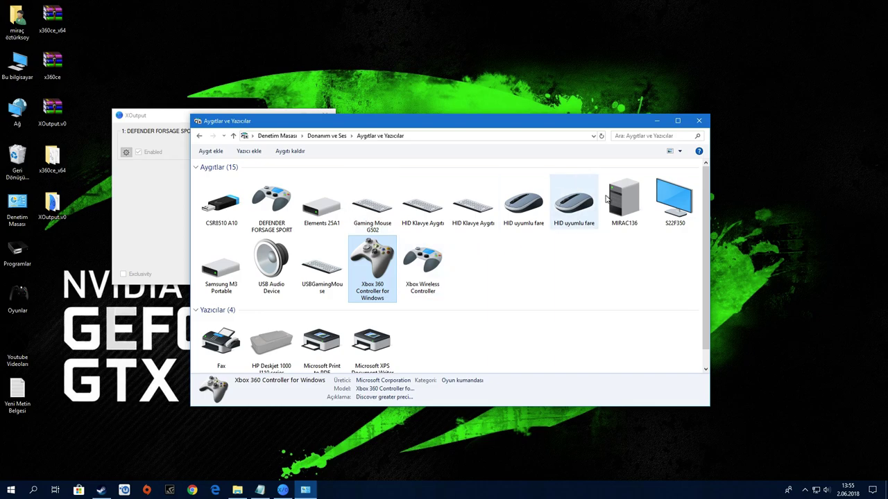
pyautogui.click(699, 121)
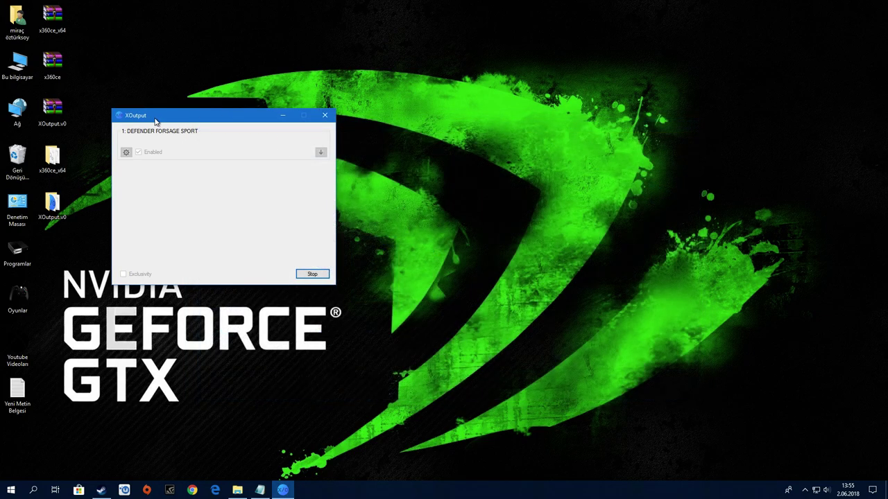
# Minimize XOutput with its emulation running and open the Oyunlar games folder in a maximized window.
pyautogui.click(281, 115)
pyautogui.doubleClick(18, 298)
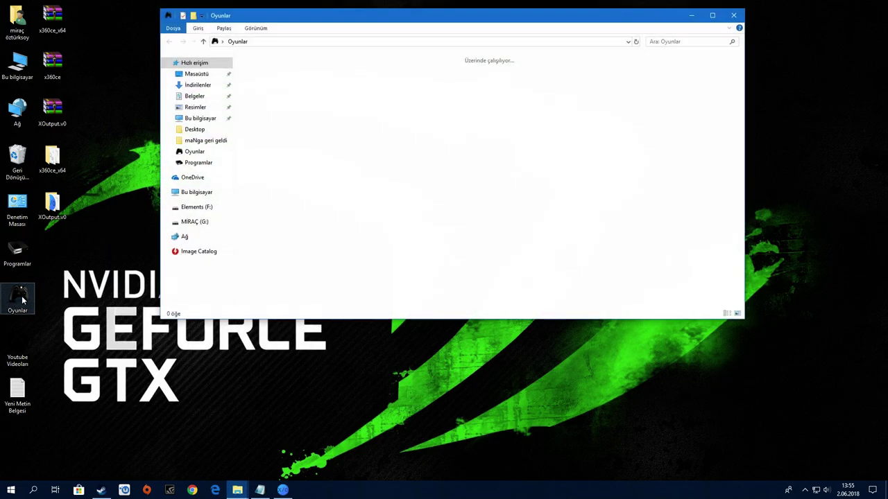
pyautogui.click(712, 15)
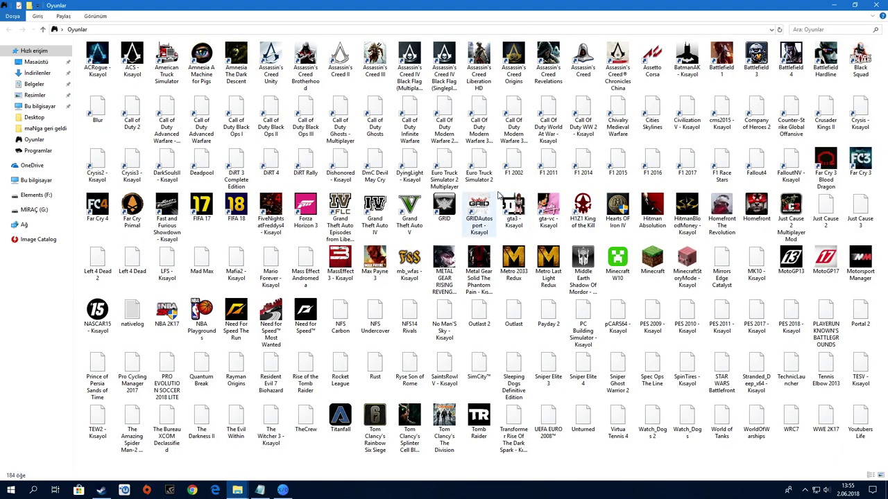
# Locate Forza Horizon 3 among the game shortcuts and launch it.
pyautogui.click(513, 165)
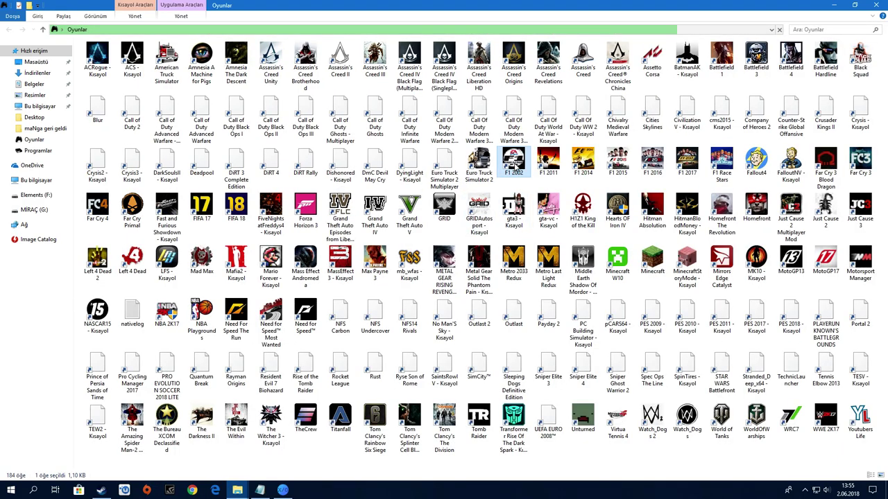
pyautogui.press('Right')
pyautogui.press('Right')
pyautogui.press('Right')
pyautogui.press('Right')
pyautogui.press('Right')
pyautogui.press('Right')
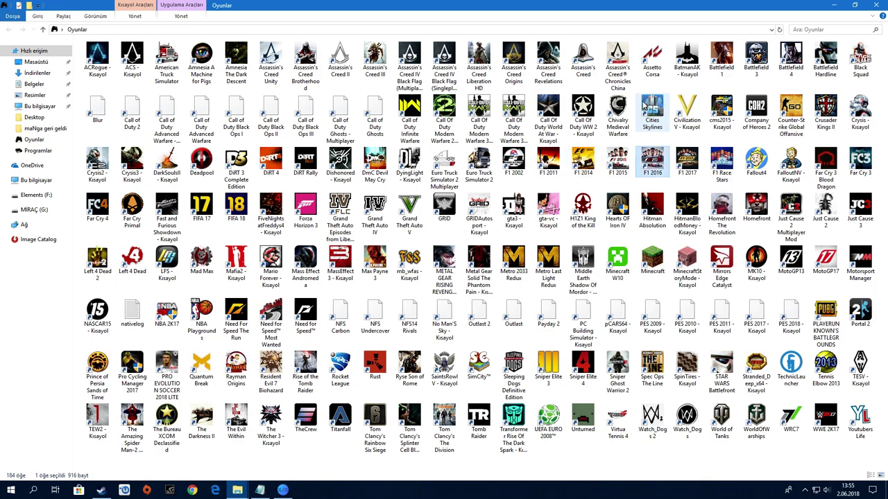
pyautogui.press('Right')
pyautogui.press('Right')
pyautogui.press('Right')
pyautogui.press('Right')
pyautogui.press('Right')
pyautogui.press('Right')
pyautogui.press('Right')
pyautogui.press('Right')
pyautogui.press('Right')
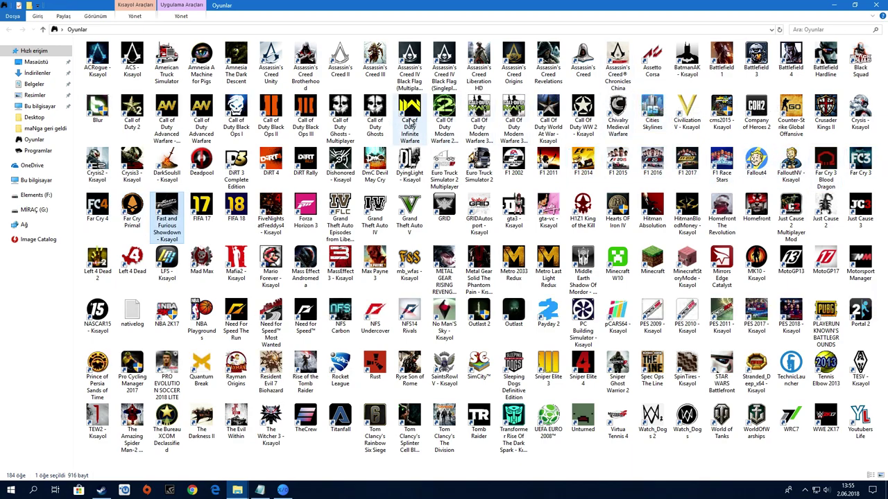
pyautogui.press('Right')
pyautogui.press('Right')
pyautogui.doubleClick(303, 208)
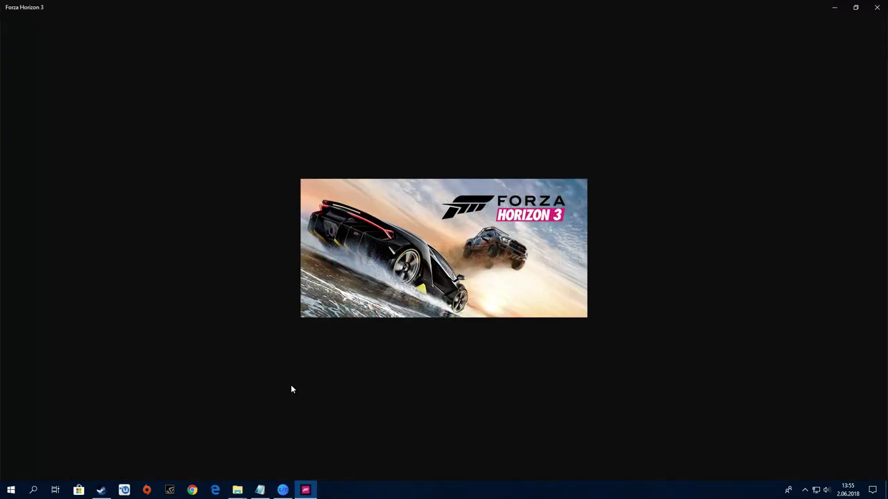
pyautogui.click(260, 491)
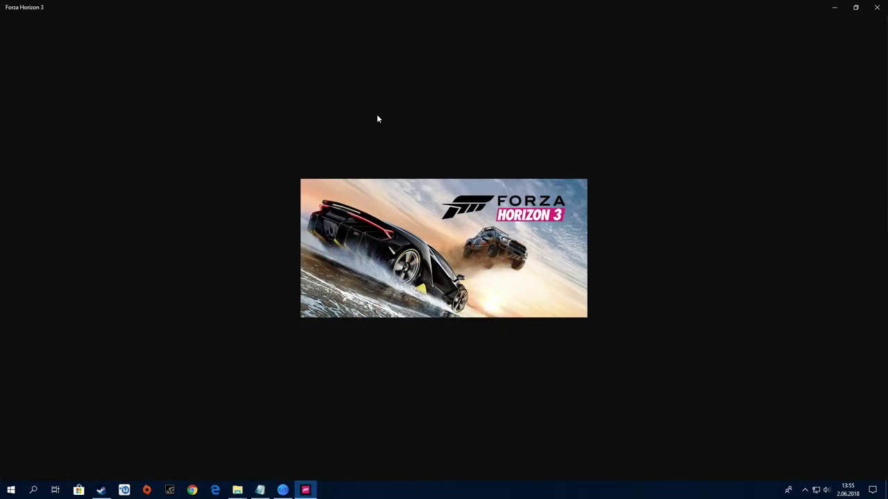